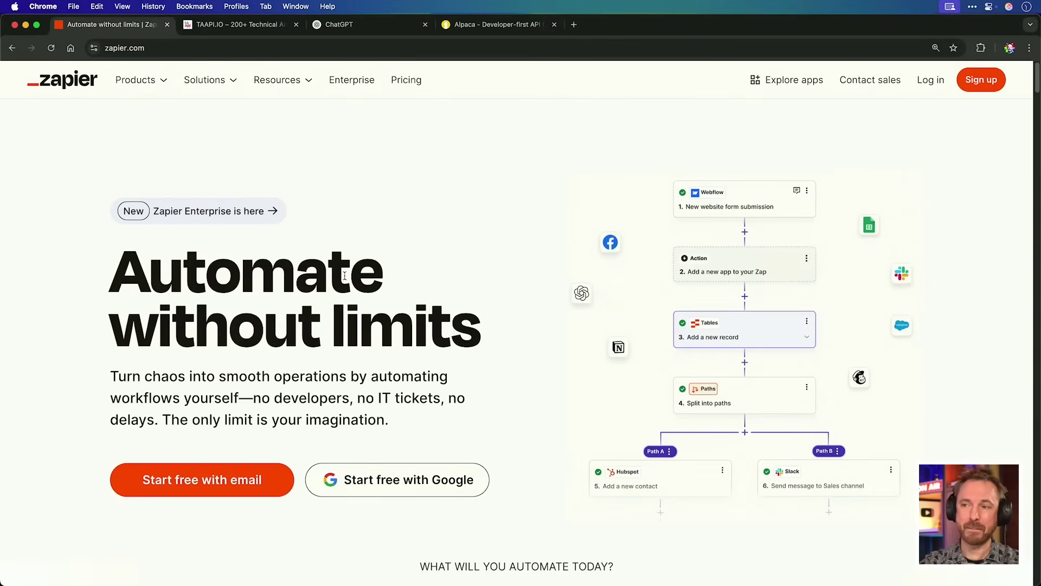
- Highlight the word 'Automate' in the Zapier homepage heading
{"action": "double_click", "coordinate": [344, 275]}
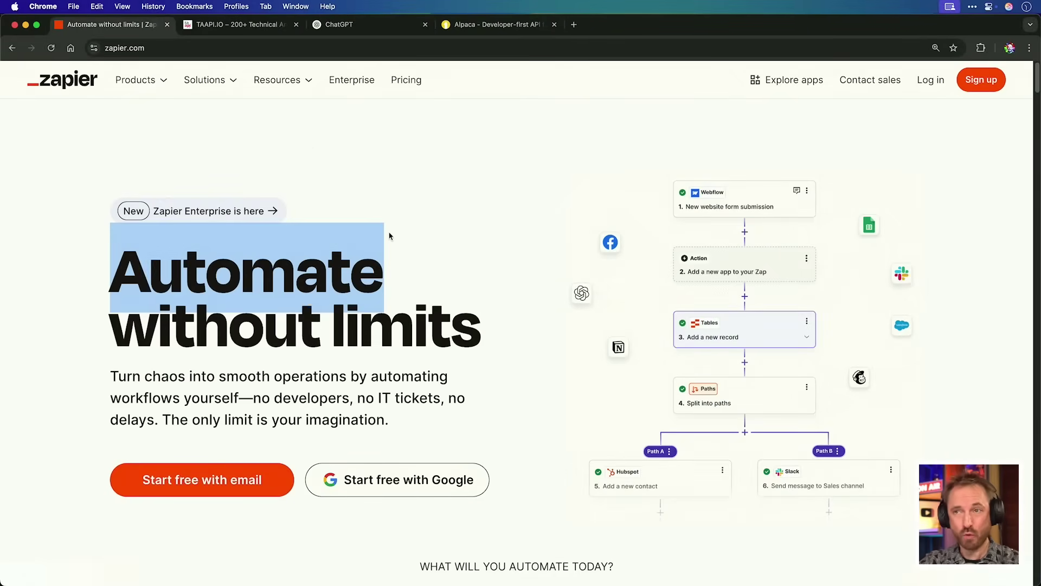
- Look over the TAAPI.IO 'Technical Analysis' heading and the ChatGPT page, then bring up the Alpaca account
{"action": "left_click", "coordinate": [249, 27]}
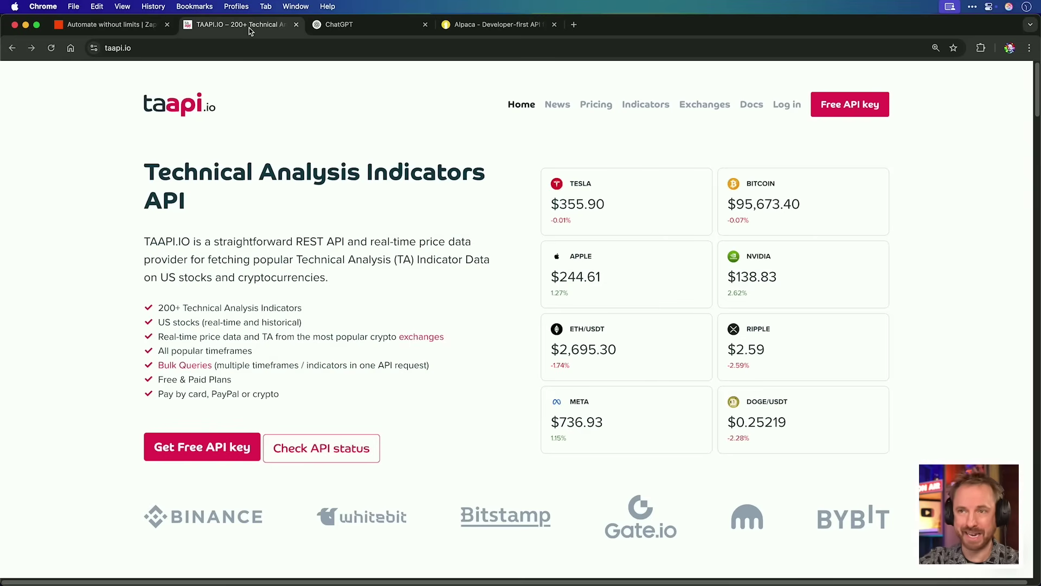
{"action": "left_click_drag", "start_coordinate": [145, 173], "coordinate": [357, 173]}
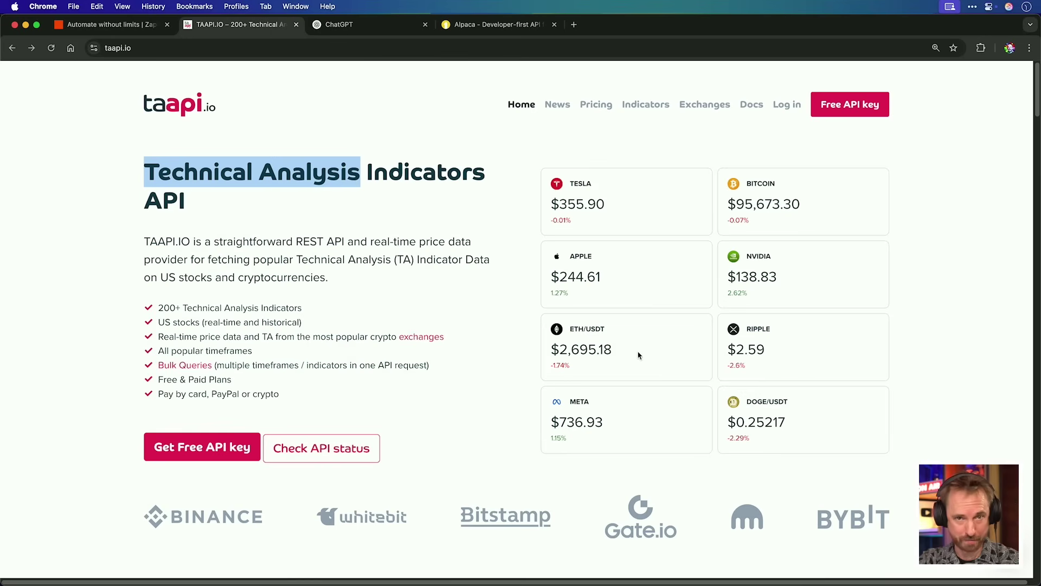
{"action": "left_click", "coordinate": [396, 28]}
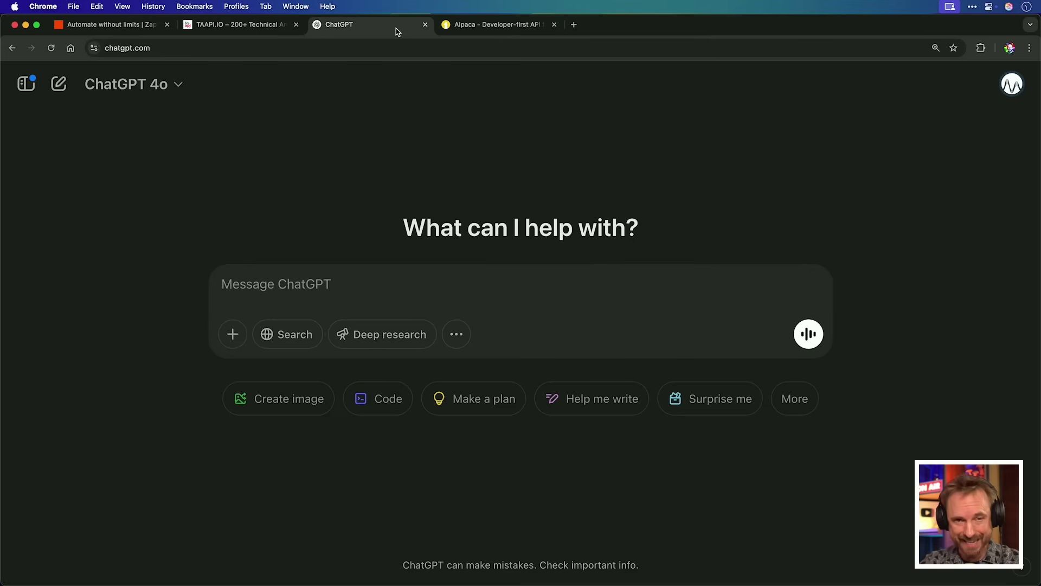
{"action": "left_click", "coordinate": [489, 28]}
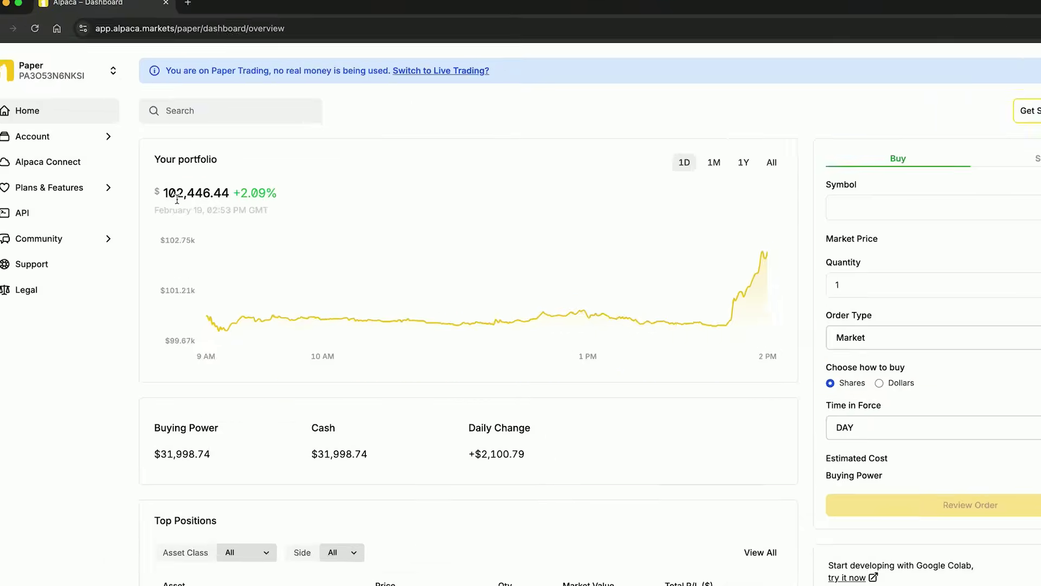
- Highlight the $102,446.44 portfolio value on the Alpaca dashboard
{"action": "left_click_drag", "start_coordinate": [163, 194], "coordinate": [230, 194]}
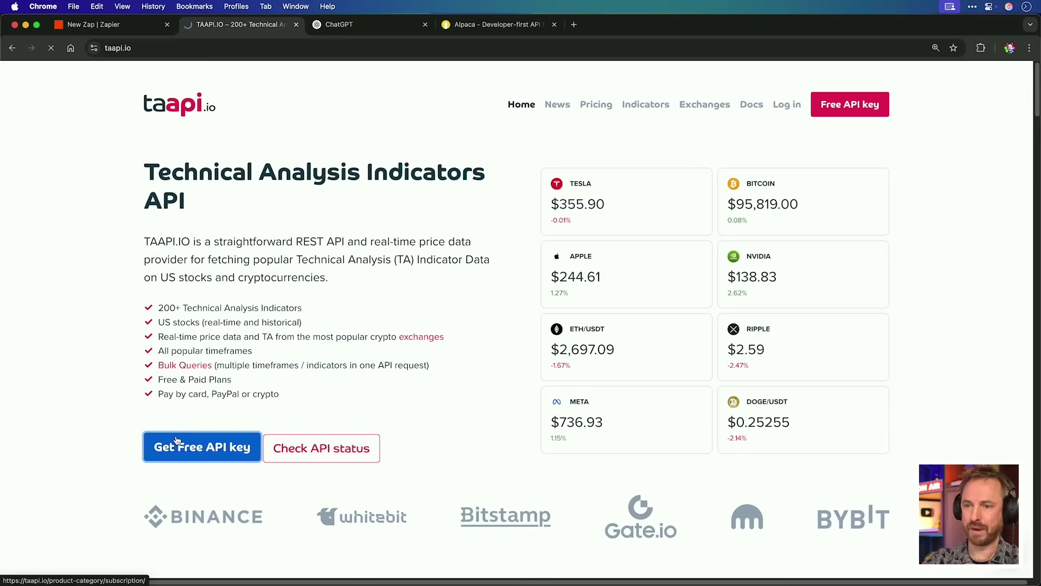
- Open the TAAPI.IO subscription plans from 'Get Free API key' and scroll through them
{"action": "left_click", "coordinate": [176, 440]}
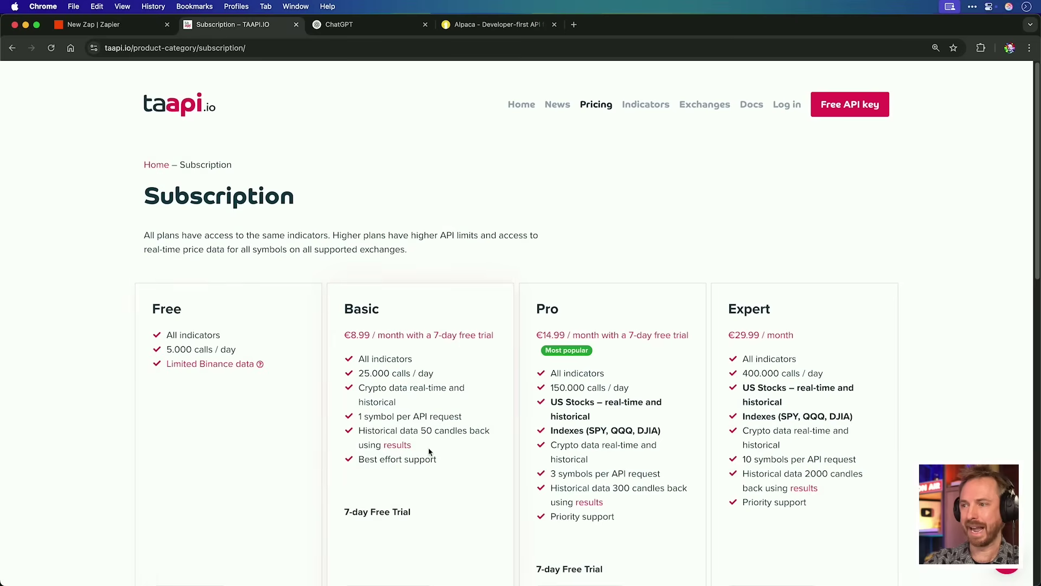
{"action": "scroll", "coordinate": [428, 451], "scroll_direction": "down", "scroll_amount": 3}
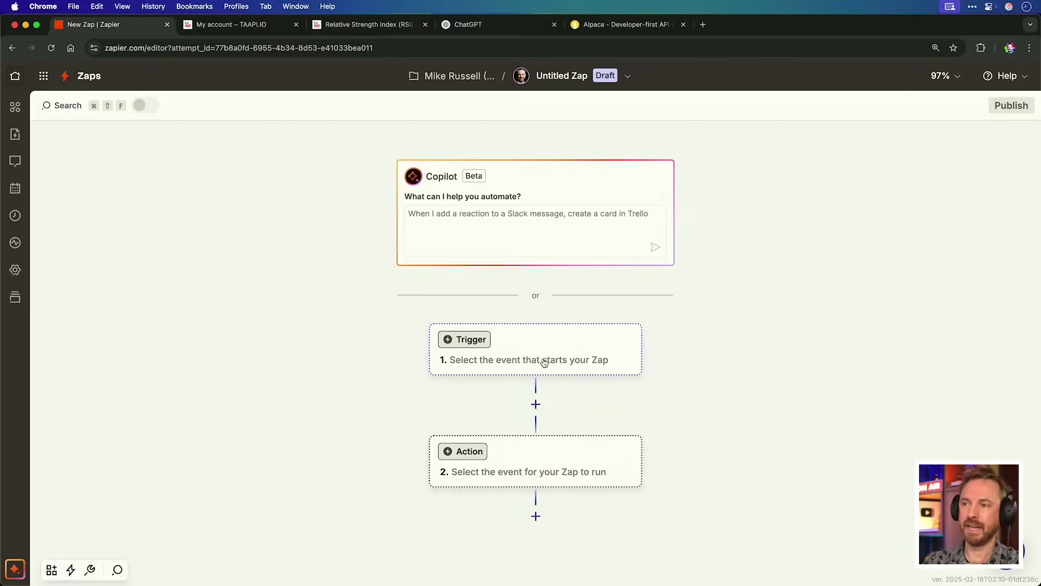
- Set the trigger app to Webhooks by Zapier with the Retrieve Poll event
{"action": "left_click", "coordinate": [543, 362]}
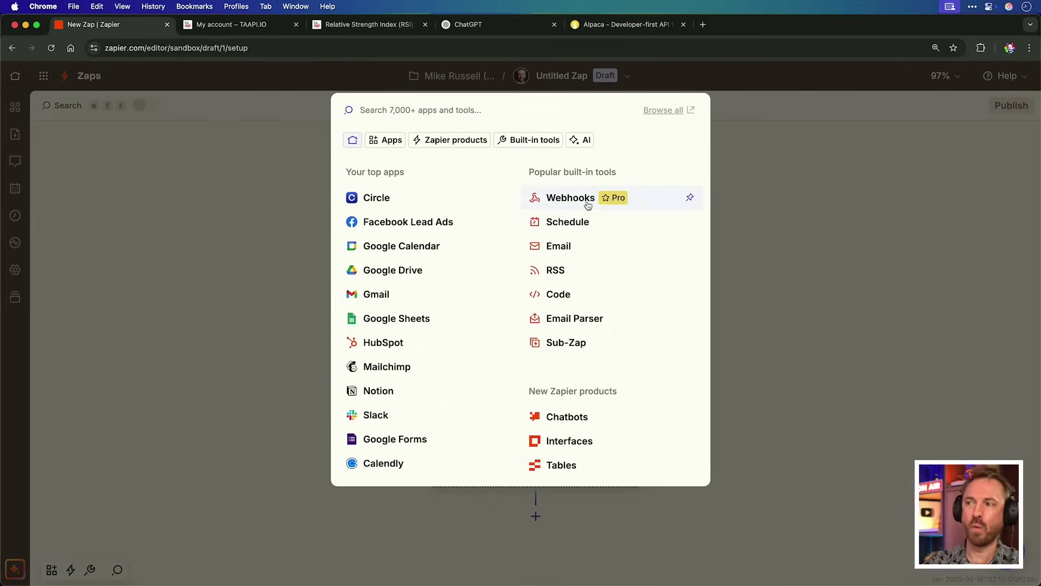
{"action": "left_click", "coordinate": [570, 198]}
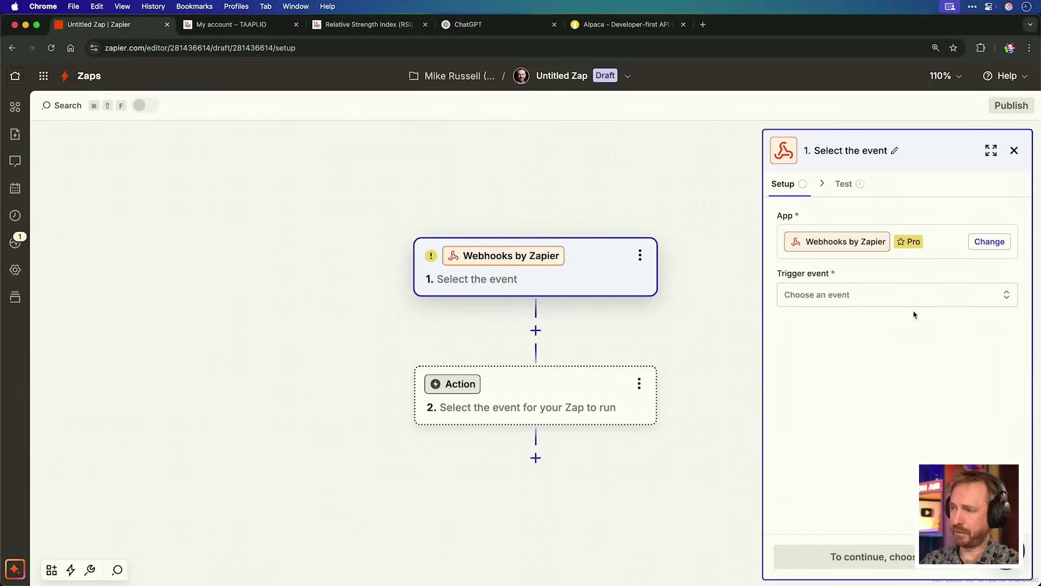
{"action": "left_click", "coordinate": [879, 299]}
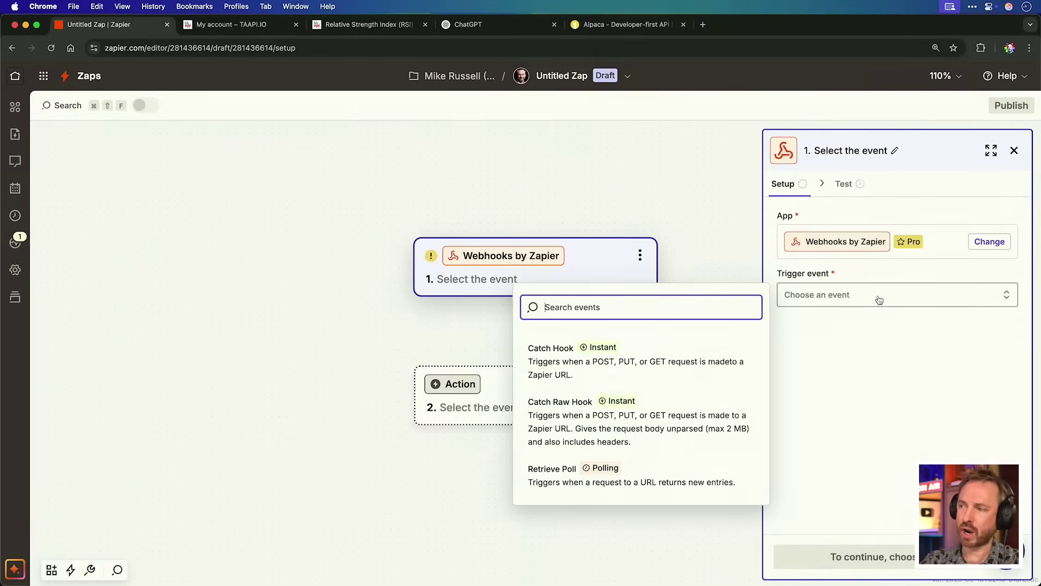
{"action": "left_click", "coordinate": [692, 474]}
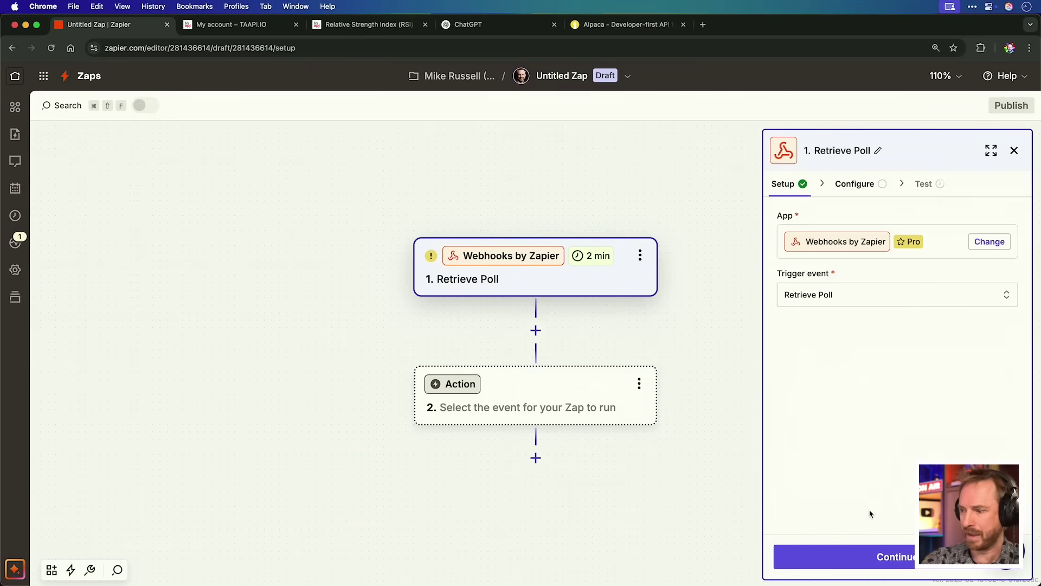
- Point the poll URL at TAAPI.IO RSI for TSLA stocks at 1m, with deduplication key 'value'
{"action": "left_click", "coordinate": [870, 547]}
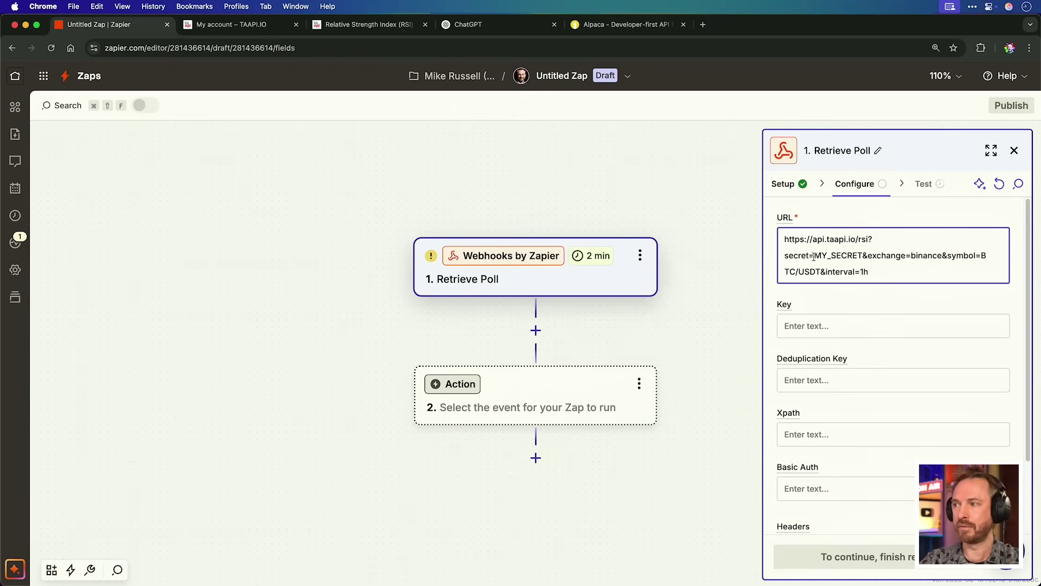
{"action": "left_click_drag", "start_coordinate": [813, 255], "coordinate": [864, 256]}
{"action": "left_click", "coordinate": [922, 255]}
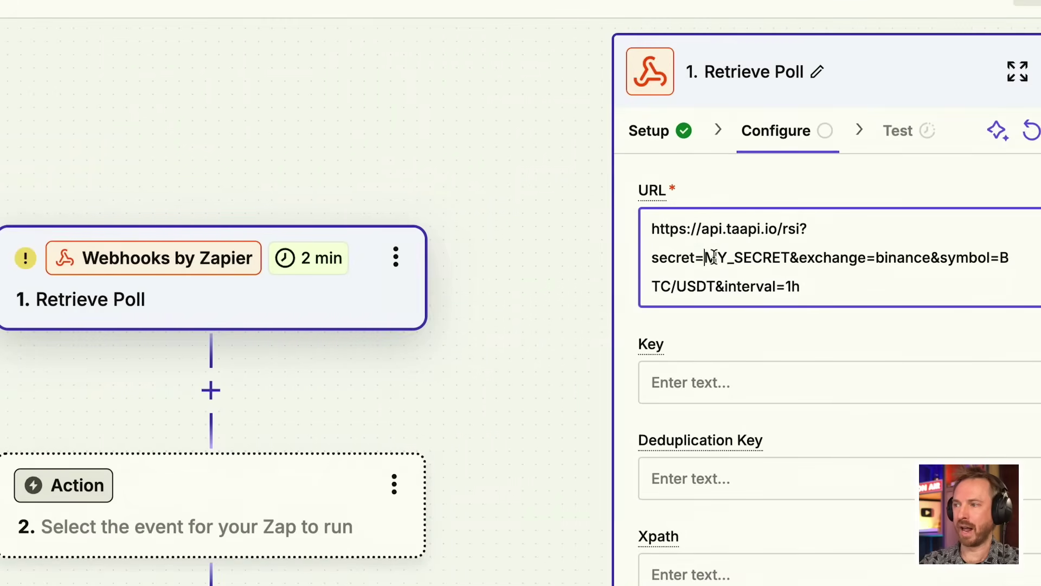
{"action": "left_click_drag", "start_coordinate": [714, 257], "coordinate": [786, 255]}
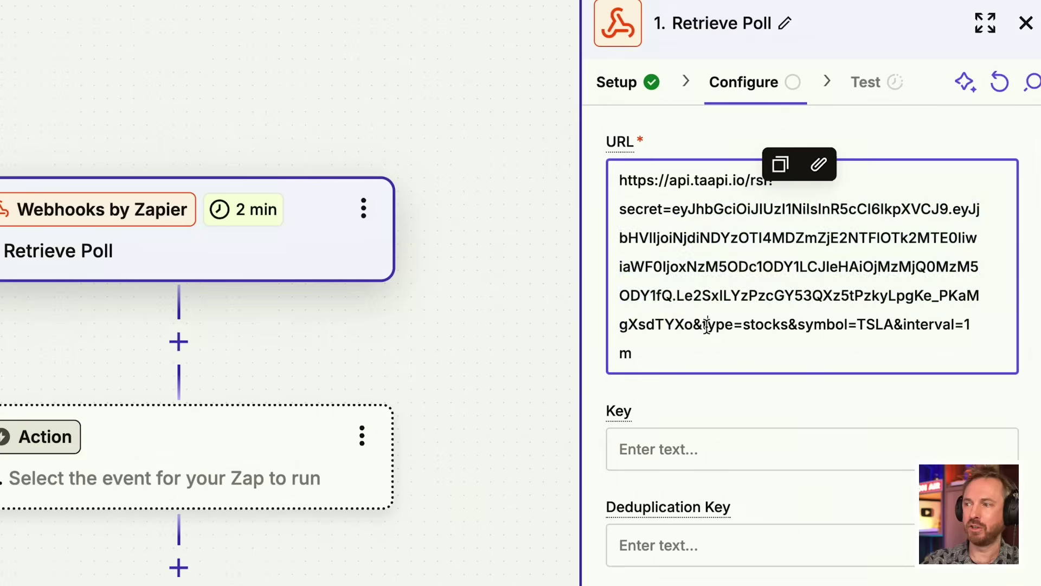
{"action": "left_click_drag", "start_coordinate": [733, 324], "coordinate": [704, 325]}
{"action": "double_click", "coordinate": [758, 325]}
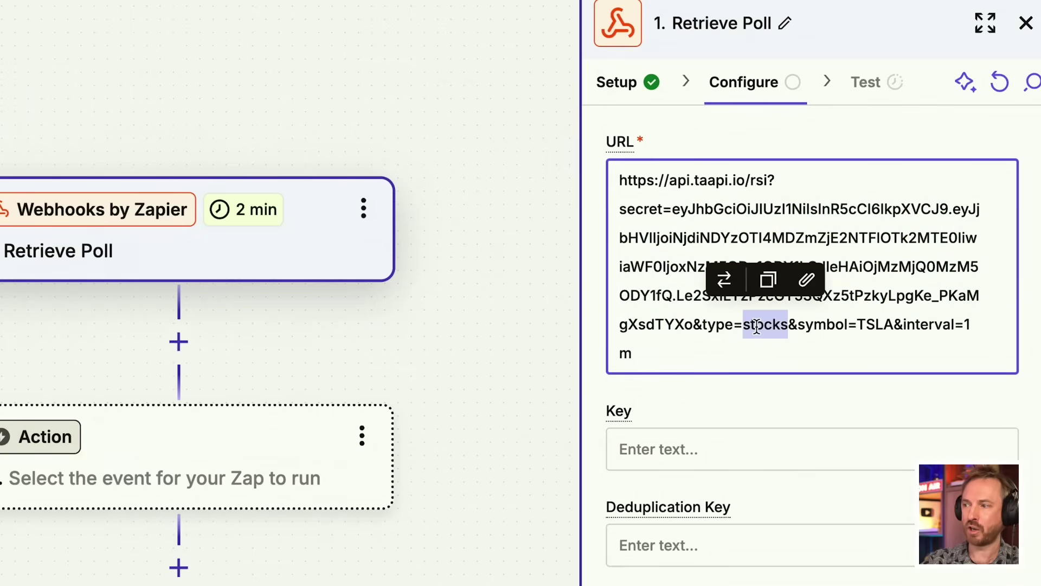
{"action": "double_click", "coordinate": [816, 325]}
{"action": "double_click", "coordinate": [876, 324]}
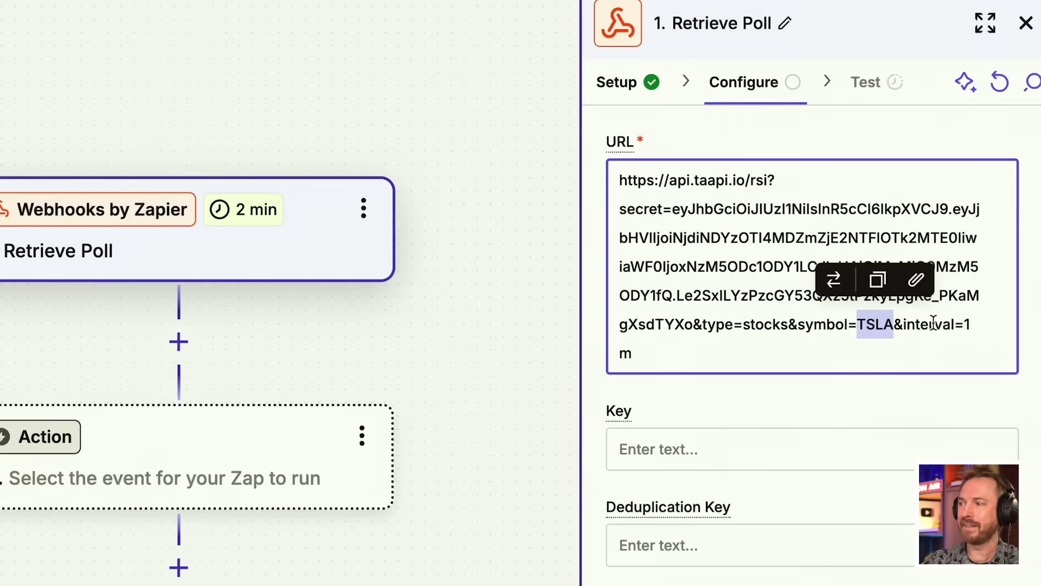
{"action": "left_click_drag", "start_coordinate": [962, 324], "coordinate": [977, 347]}
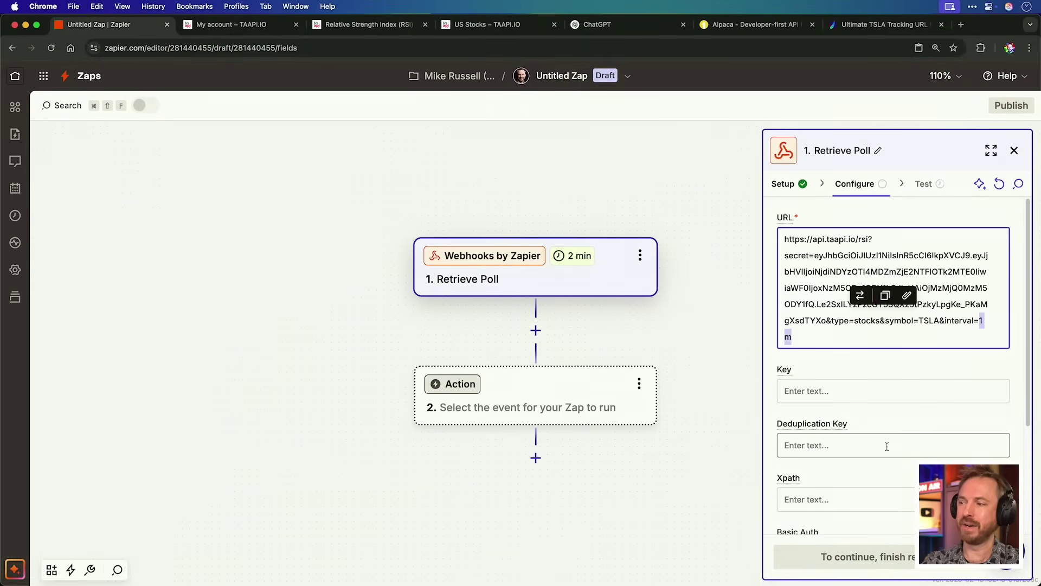
{"action": "left_click", "coordinate": [887, 447]}
{"action": "type", "text": "value"}
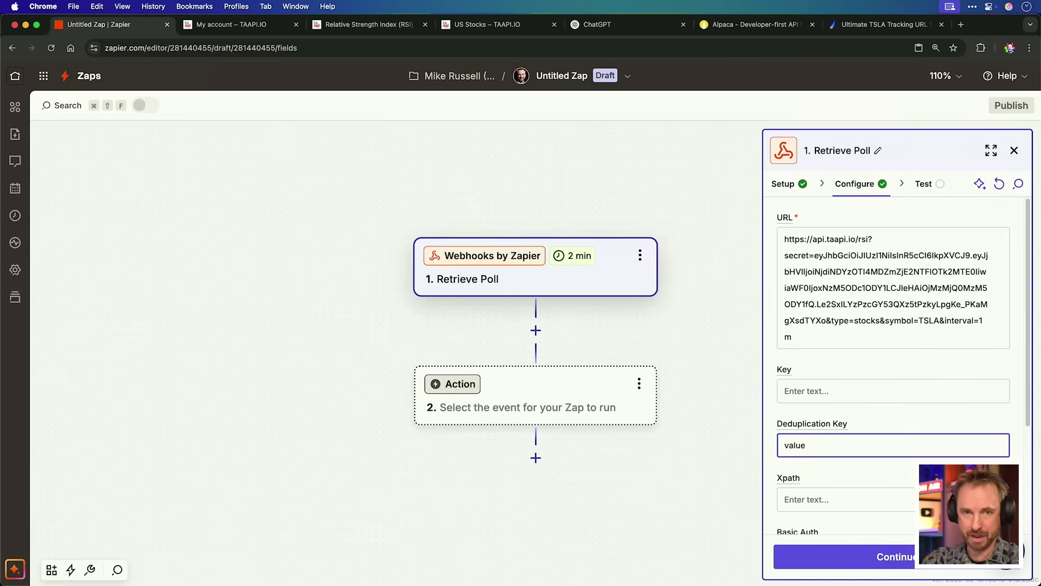
- Test the trigger and inspect sample entry A's ID and its value 58.87494662707054
{"action": "left_click", "coordinate": [903, 556]}
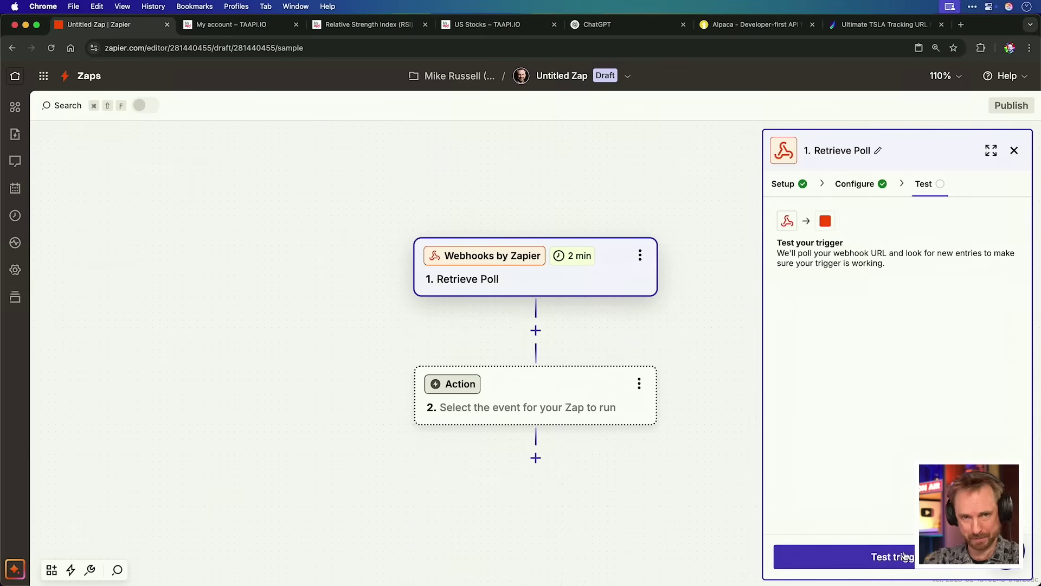
{"action": "left_click", "coordinate": [903, 556]}
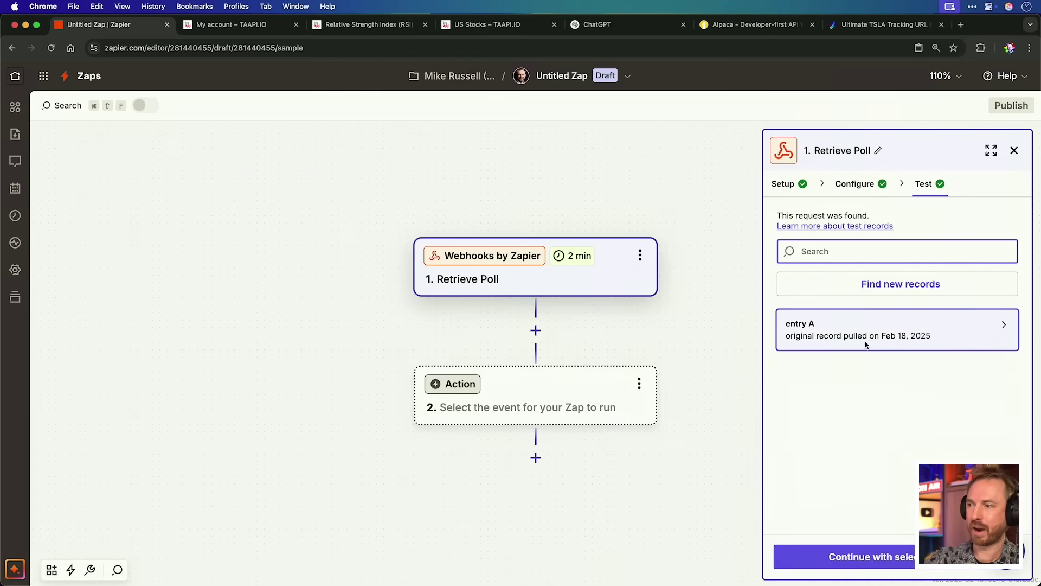
{"action": "left_click", "coordinate": [866, 345]}
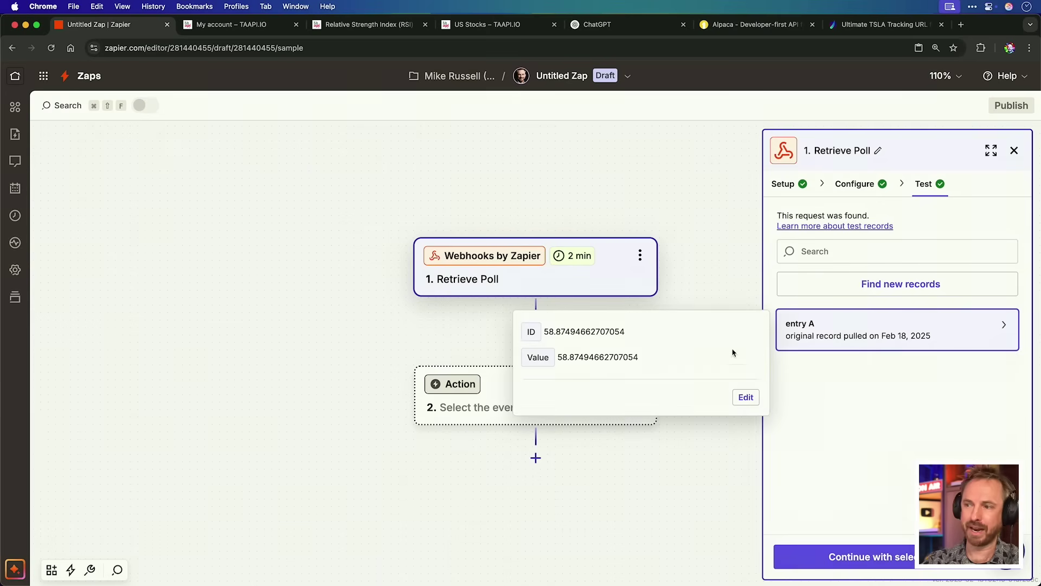
{"action": "left_click_drag", "start_coordinate": [543, 335], "coordinate": [682, 340]}
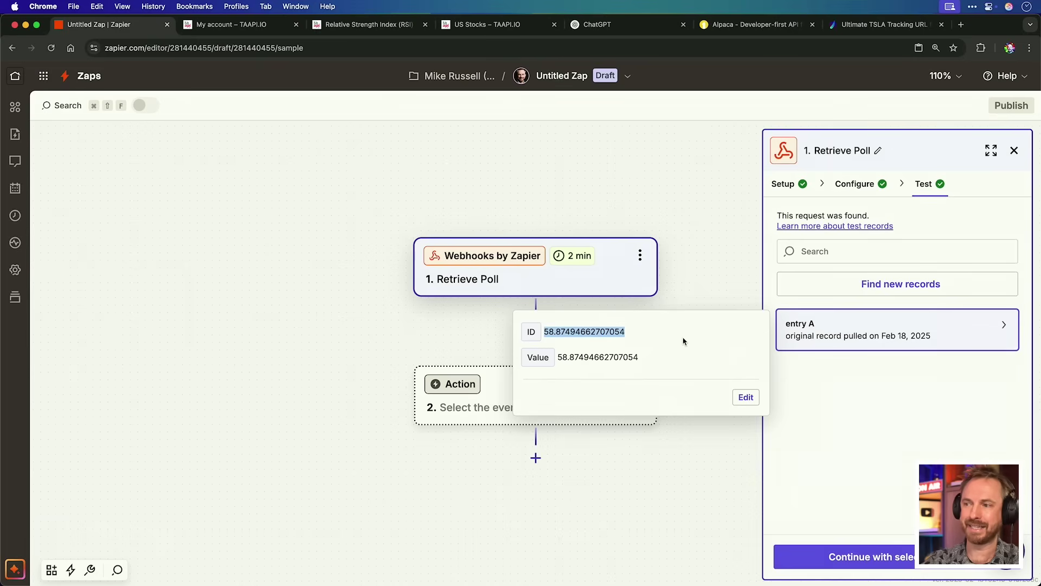
{"action": "left_click_drag", "start_coordinate": [556, 362], "coordinate": [691, 371]}
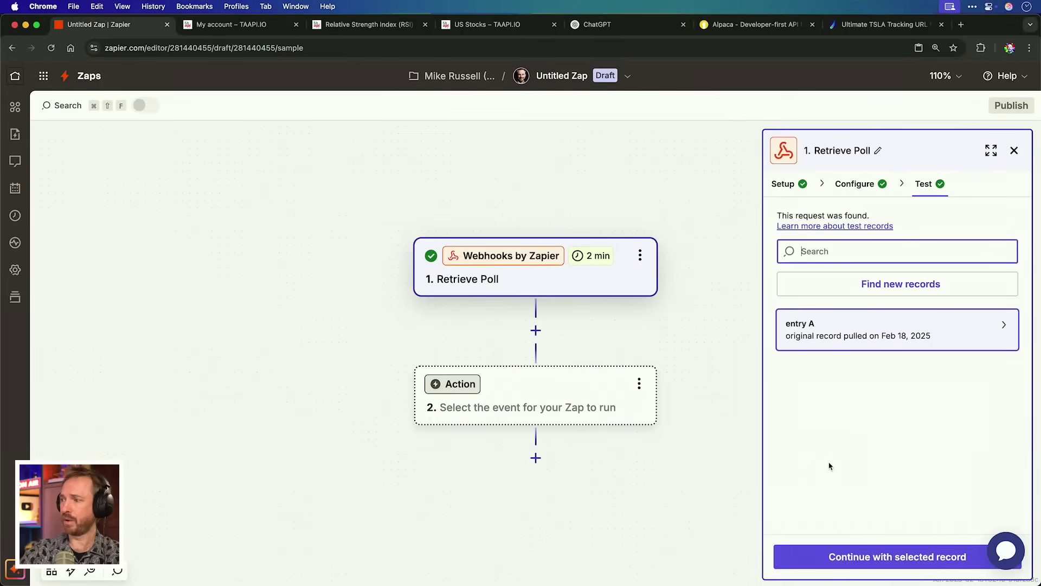
- Add a ChatGPT Conversation action as step 2 and start connecting a ChatGPT account
{"action": "left_click", "coordinate": [891, 564]}
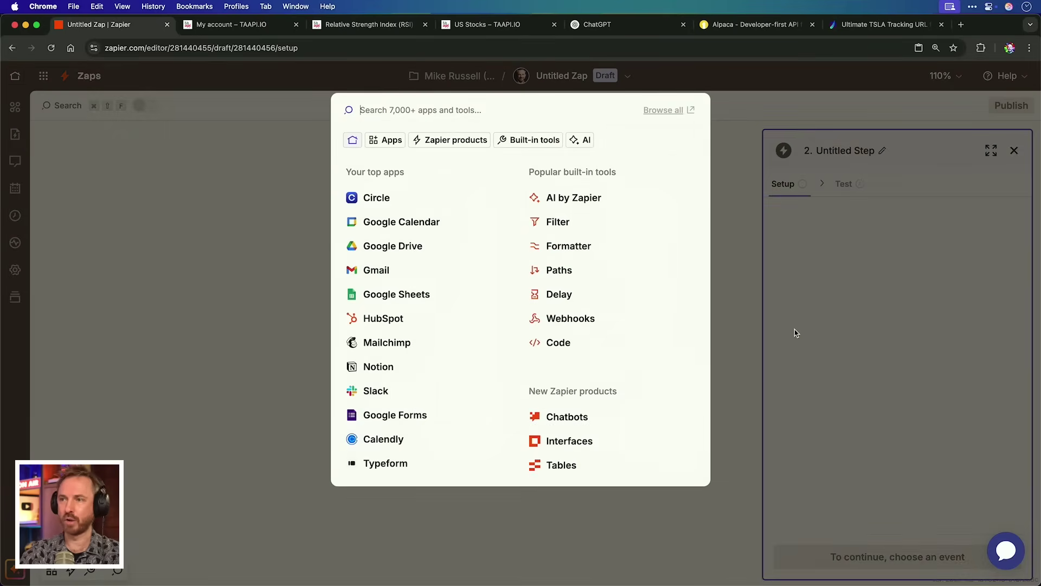
{"action": "type", "text": "chatgpt"}
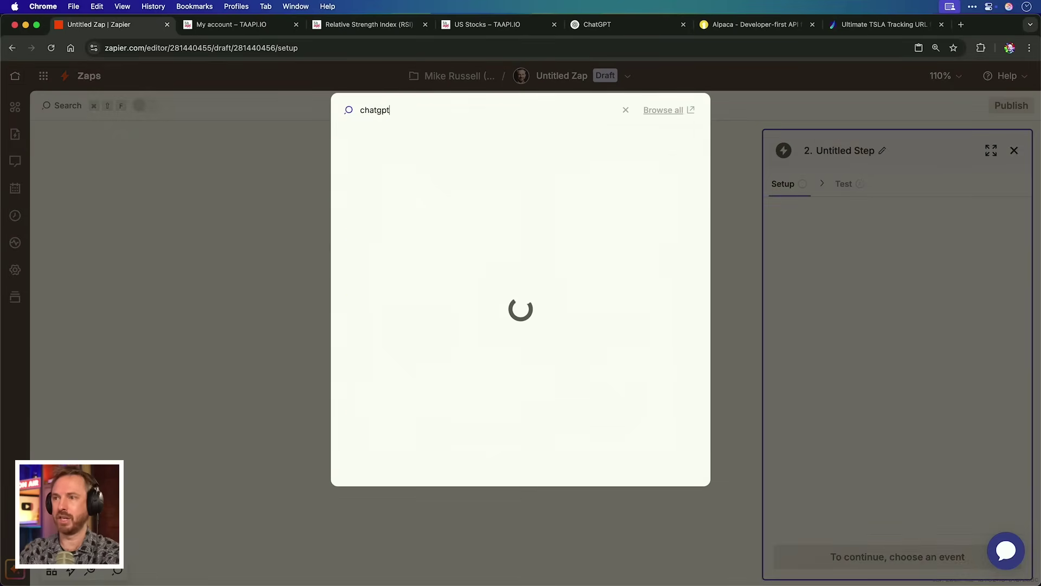
{"action": "left_click", "coordinate": [391, 154]}
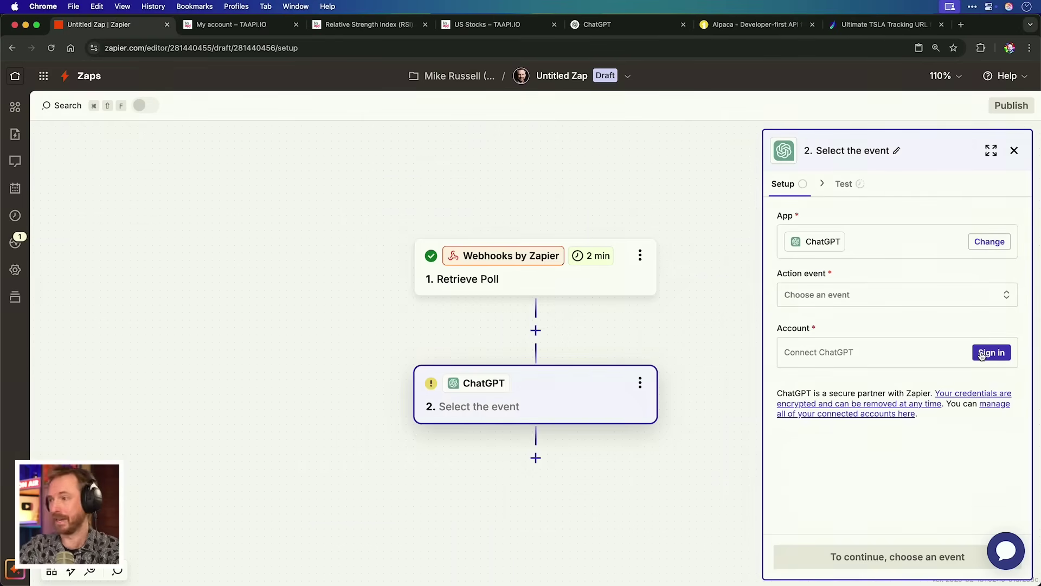
{"action": "left_click", "coordinate": [982, 354]}
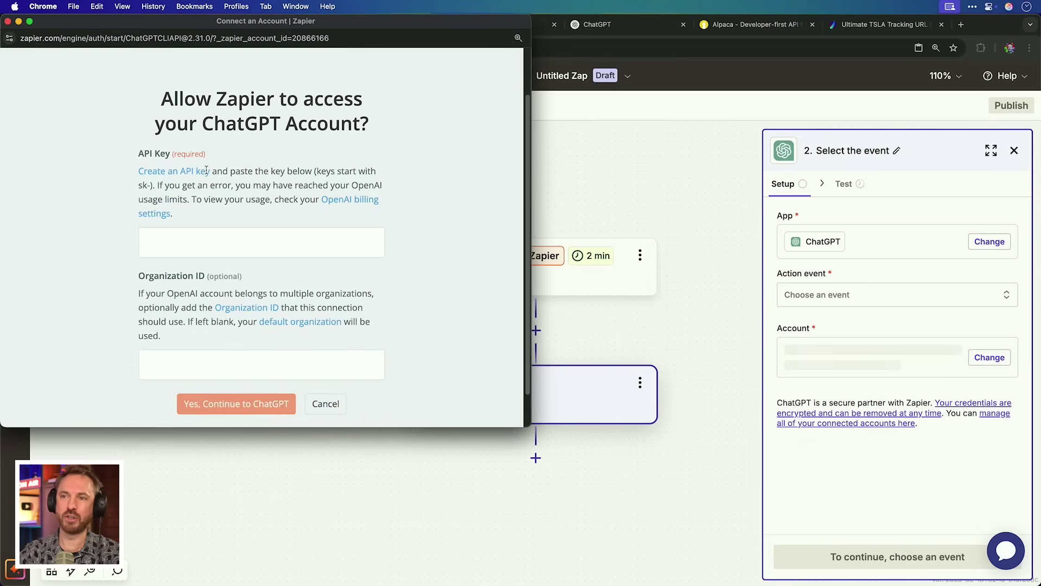
{"action": "scroll", "coordinate": [206, 171], "scroll_direction": "down", "scroll_amount": 1}
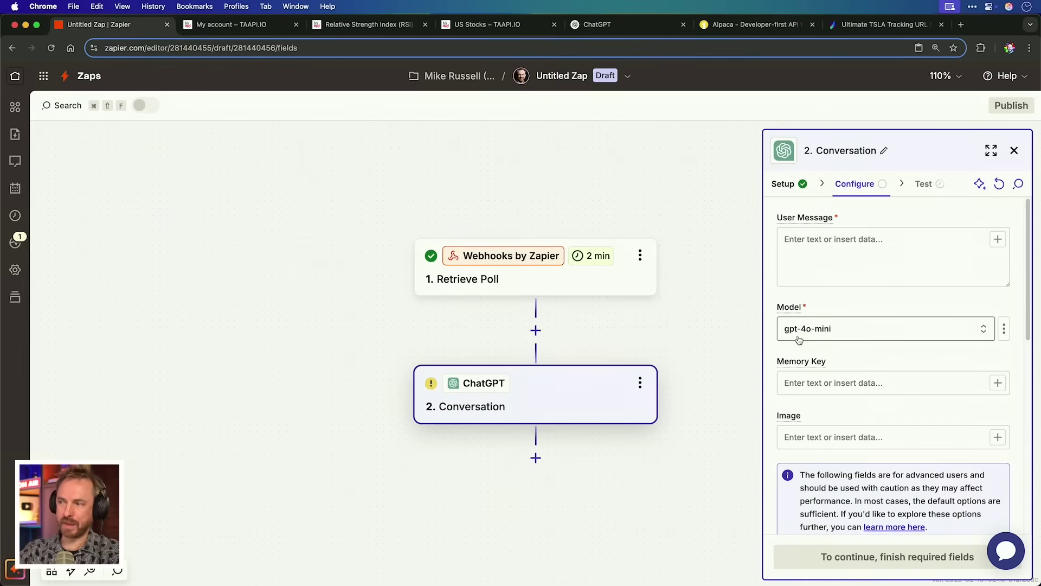
- Write the User Message 'The current Relative Strength Index (RSI) is [Value]…' asking BUY, SELL or NOTHING
{"action": "left_click", "coordinate": [836, 246]}
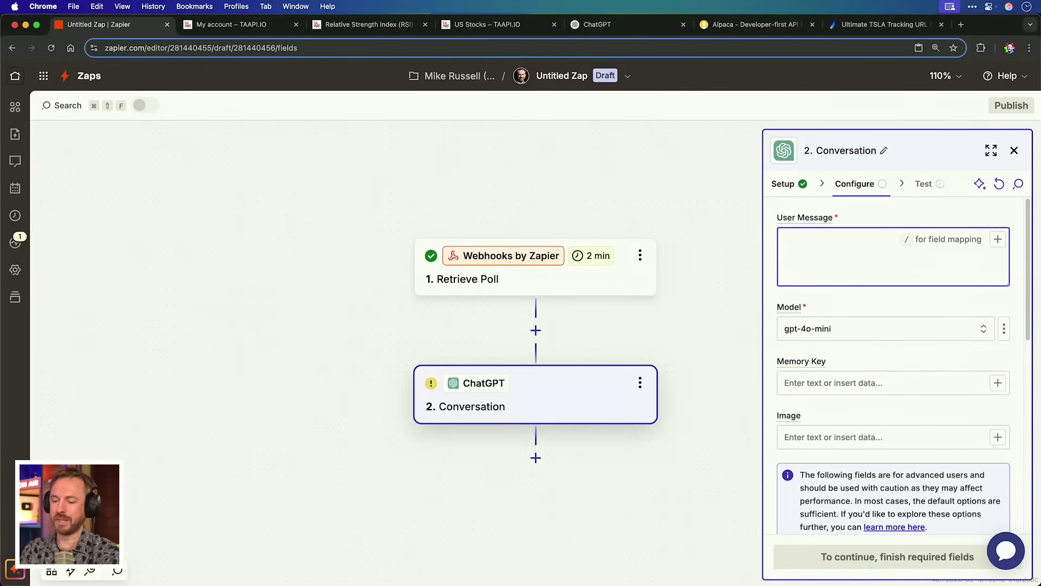
{"action": "type", "text": "The current"}
{"action": "type", "text": "Relative Strength Index (RSI)"}
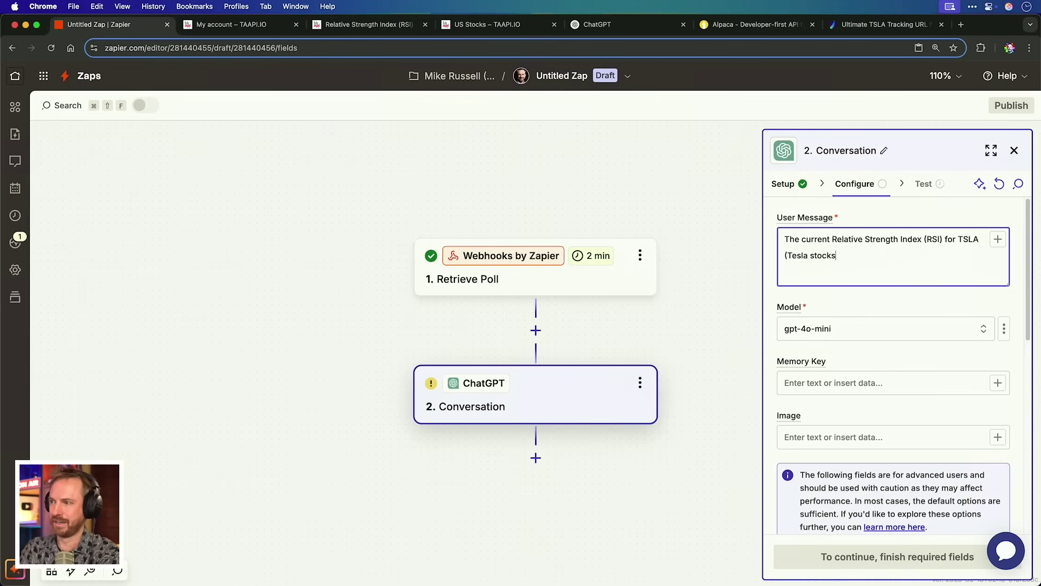
{"action": "type", "text": ") is"}
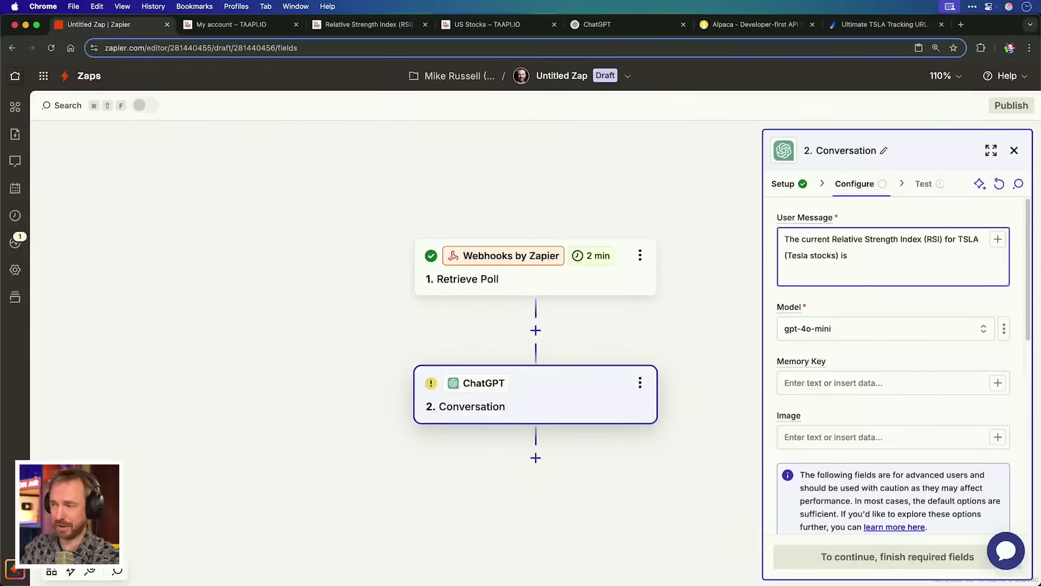
{"action": "type", "text": "/"}
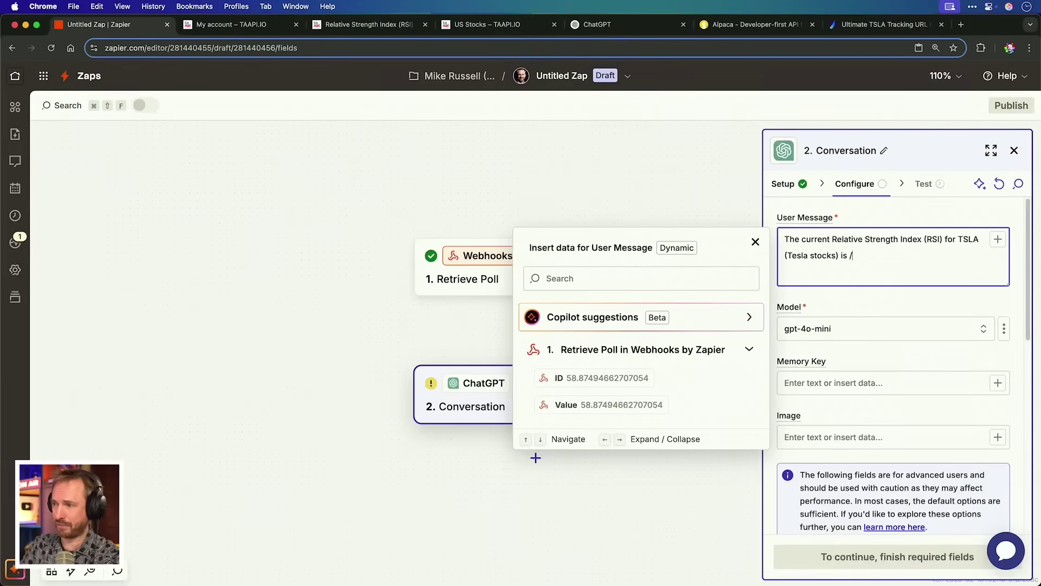
{"action": "left_click", "coordinate": [657, 405]}
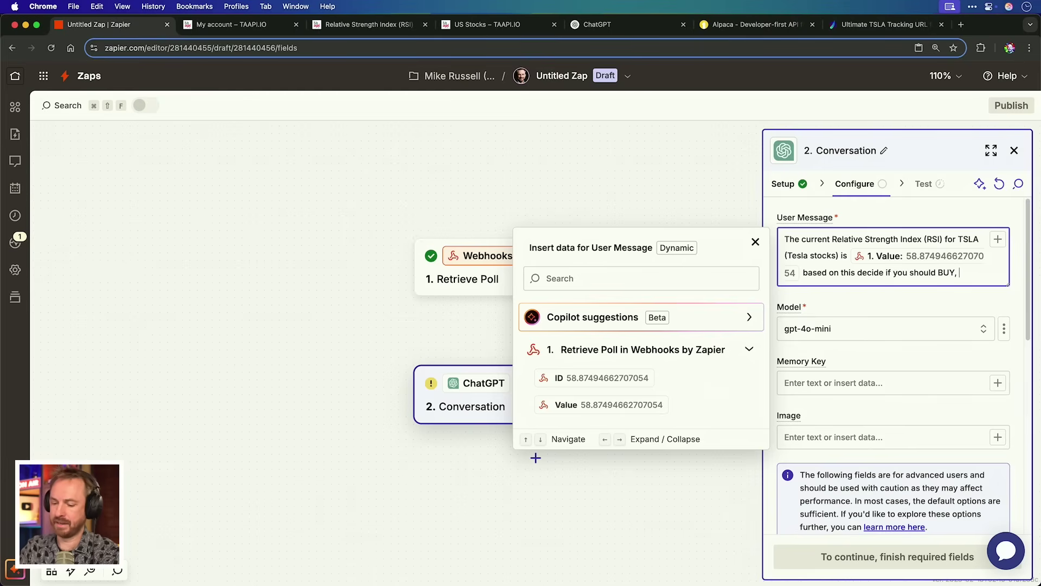
{"action": "type", "text": "or"}
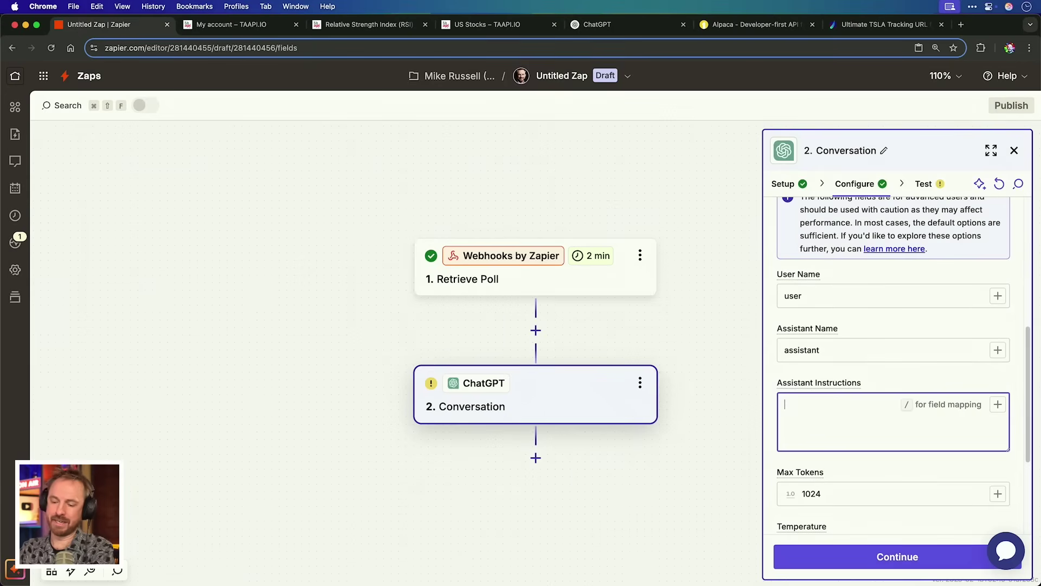
{"action": "type", "text": "Y"}
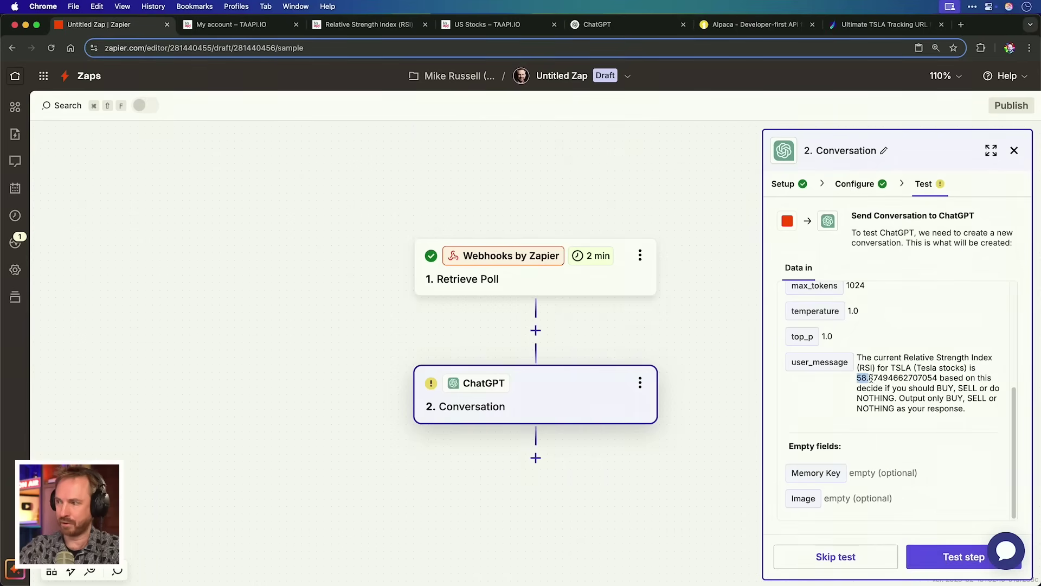
- Test the ChatGPT step and scroll down to its reply, NOTHING
{"action": "left_click", "coordinate": [938, 553]}
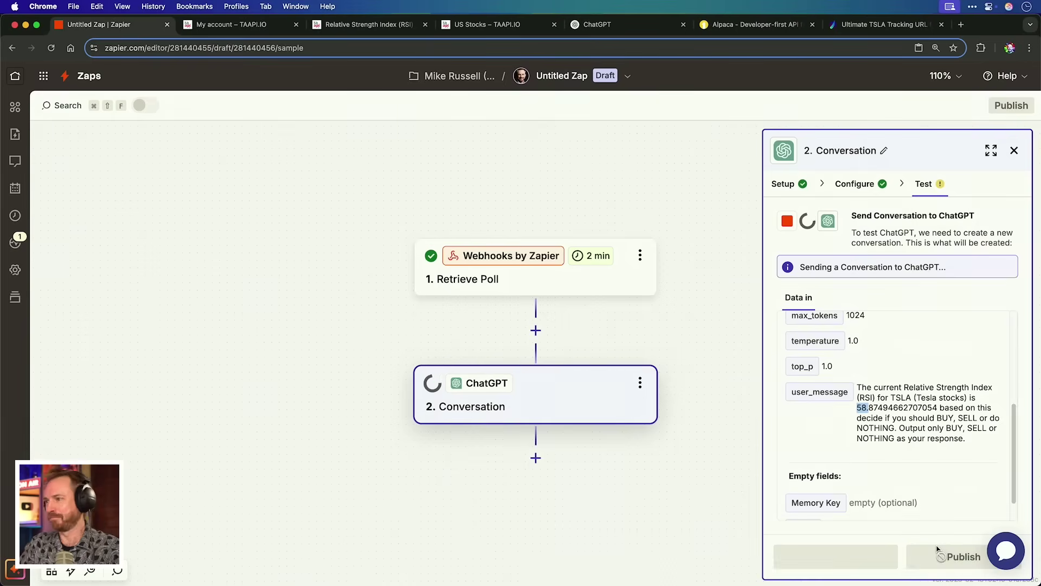
{"action": "scroll", "coordinate": [932, 430], "scroll_direction": "down", "scroll_amount": 3}
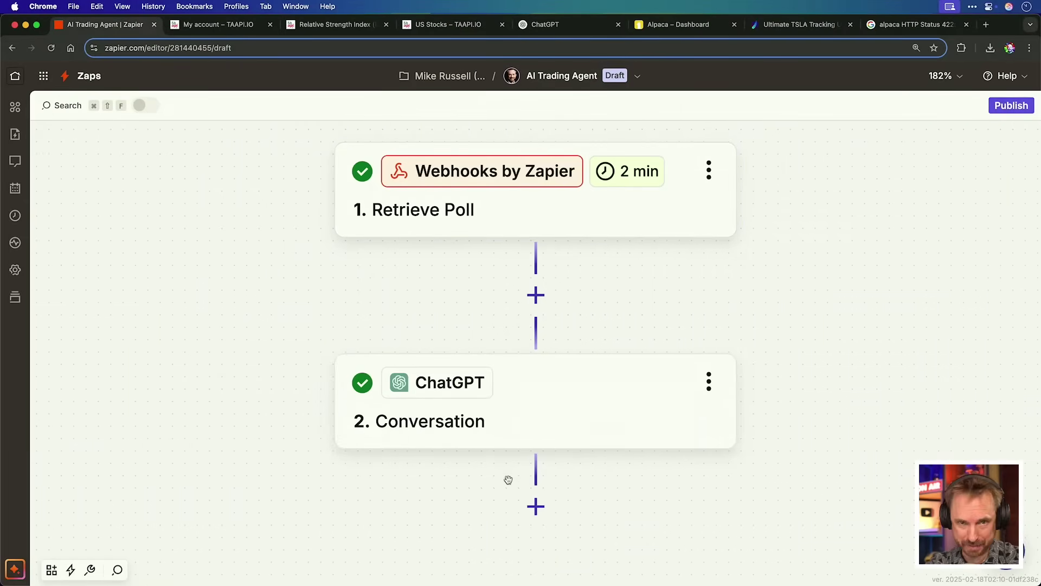
- Add a Filter step after ChatGPT that checks the 2. Reply field
{"action": "left_click", "coordinate": [545, 509]}
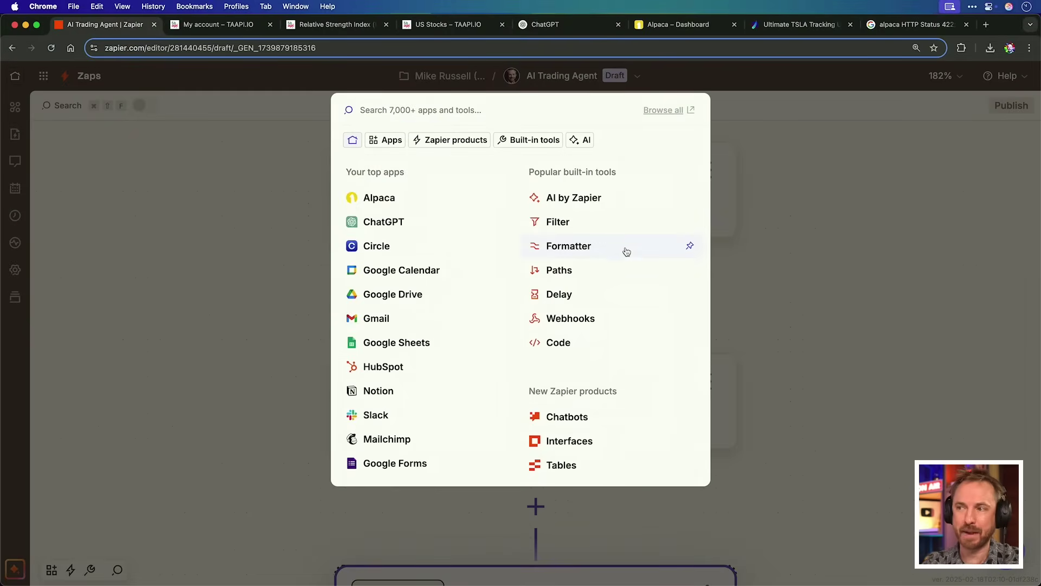
{"action": "left_click", "coordinate": [591, 227]}
{"action": "left_click", "coordinate": [806, 233]}
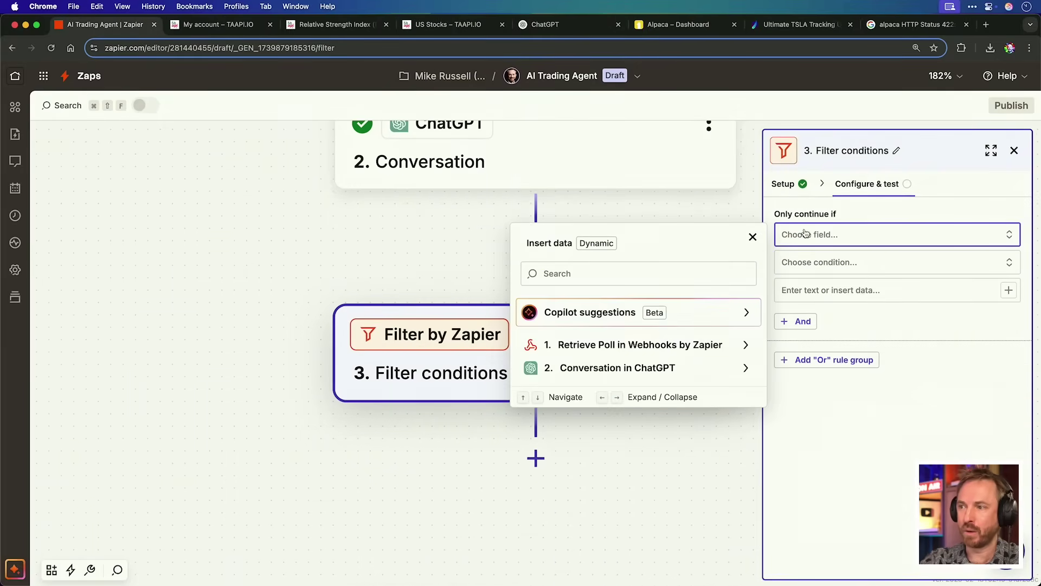
{"action": "left_click", "coordinate": [675, 365]}
{"action": "scroll", "coordinate": [609, 395], "scroll_direction": "down", "scroll_amount": 5}
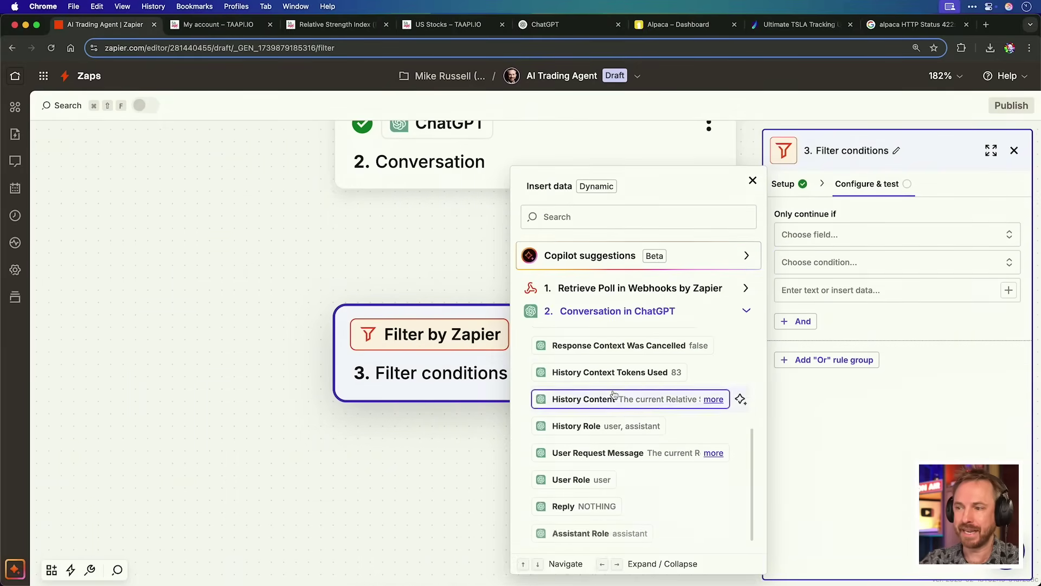
{"action": "left_click", "coordinate": [581, 506]}
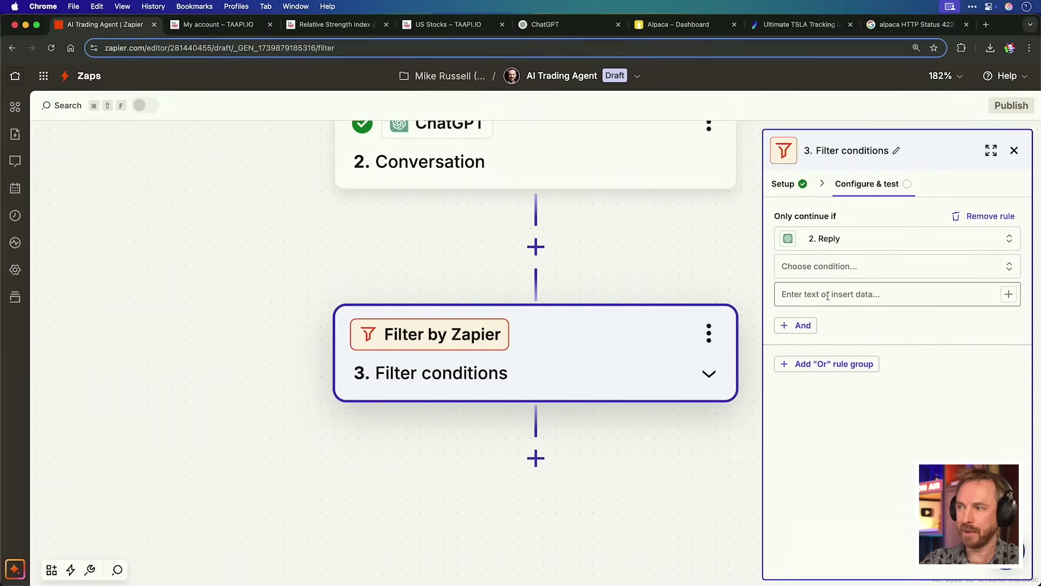
- Require the Reply to exactly match BUY, and add an Or rule group
{"action": "left_click", "coordinate": [827, 276]}
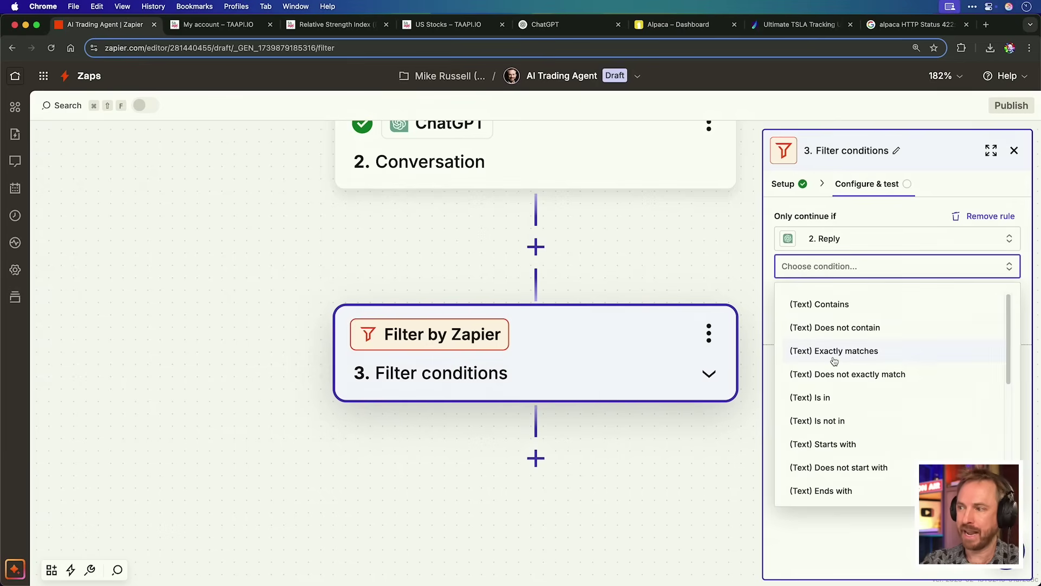
{"action": "left_click", "coordinate": [833, 360]}
{"action": "left_click", "coordinate": [826, 295]}
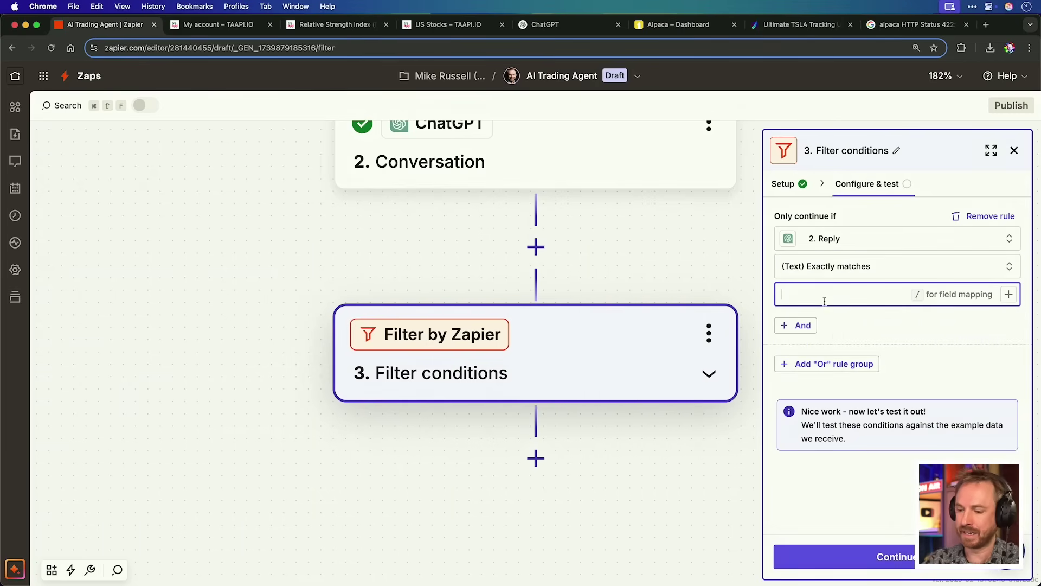
{"action": "type", "text": "BUY"}
{"action": "left_click", "coordinate": [827, 364]}
{"action": "left_click", "coordinate": [651, 519]}
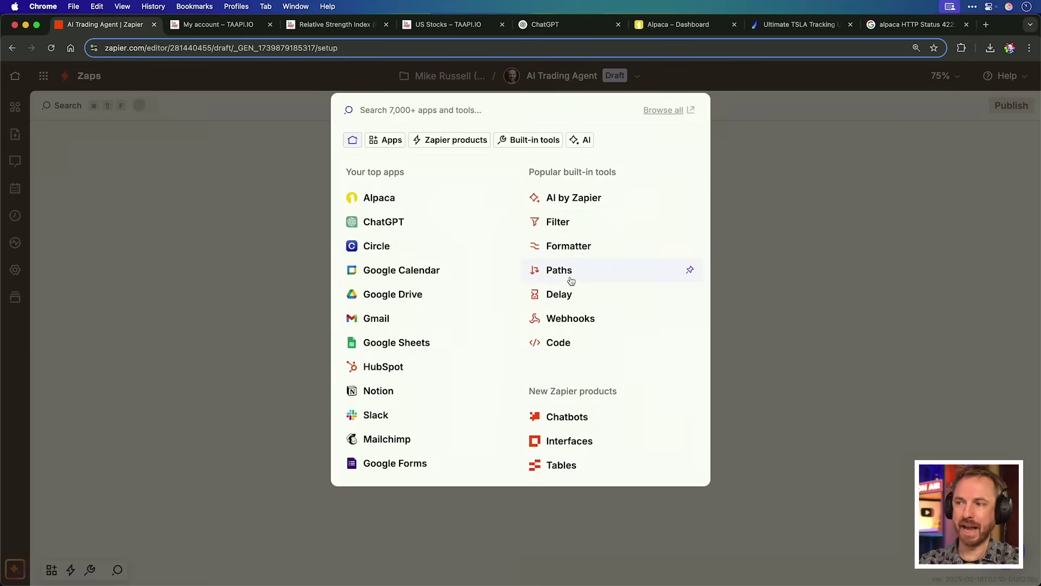
- Split the Zap into paths and set the Alpaca step's action event to Place Order
{"action": "left_click", "coordinate": [559, 270]}
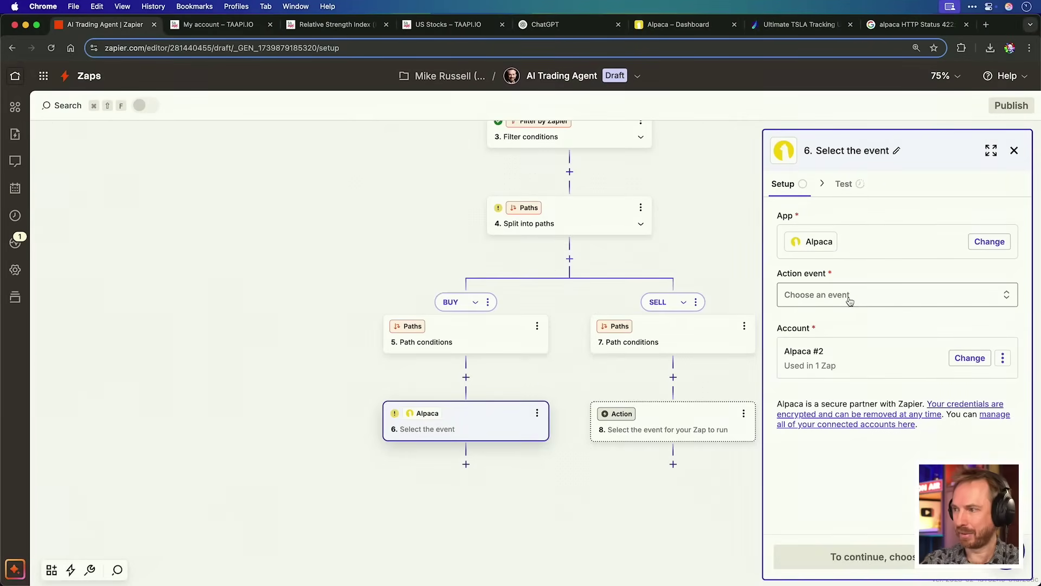
{"action": "left_click", "coordinate": [849, 297]}
{"action": "scroll", "coordinate": [623, 455], "scroll_direction": "down", "scroll_amount": 2}
{"action": "left_click", "coordinate": [577, 491]}
{"action": "left_click", "coordinate": [825, 550]}
- Configure the order with symbol TSLA, side buy and quantity 2
{"action": "left_click", "coordinate": [832, 241]}
{"action": "type", "text": "TL"}
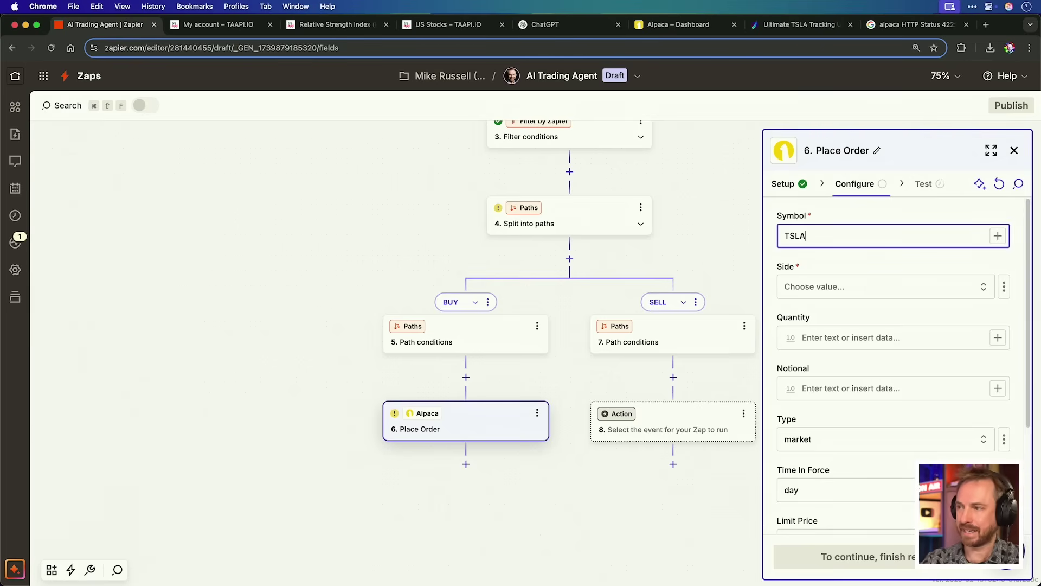
{"action": "left_click", "coordinate": [811, 287]}
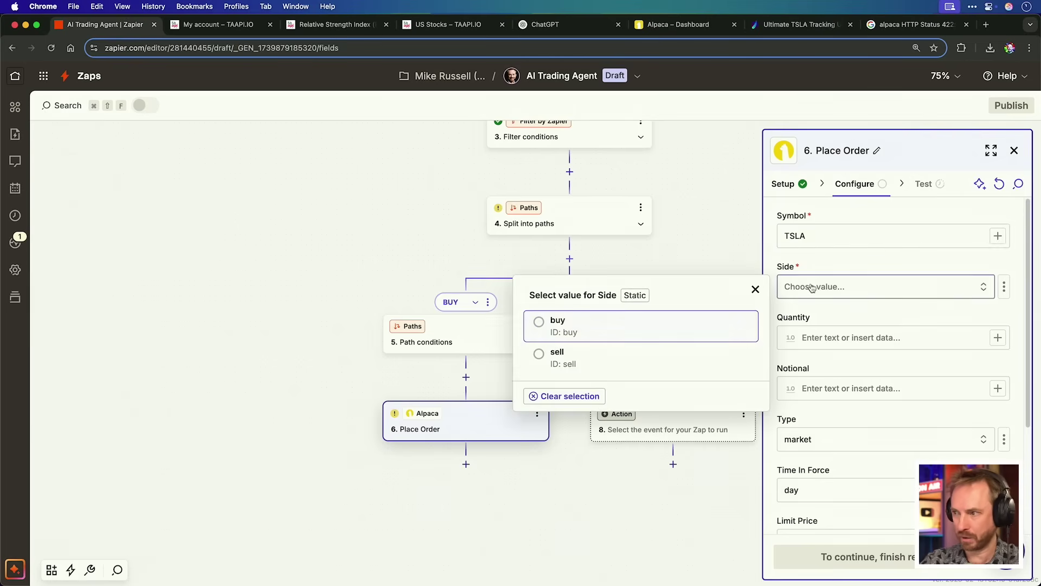
{"action": "left_click", "coordinate": [623, 335]}
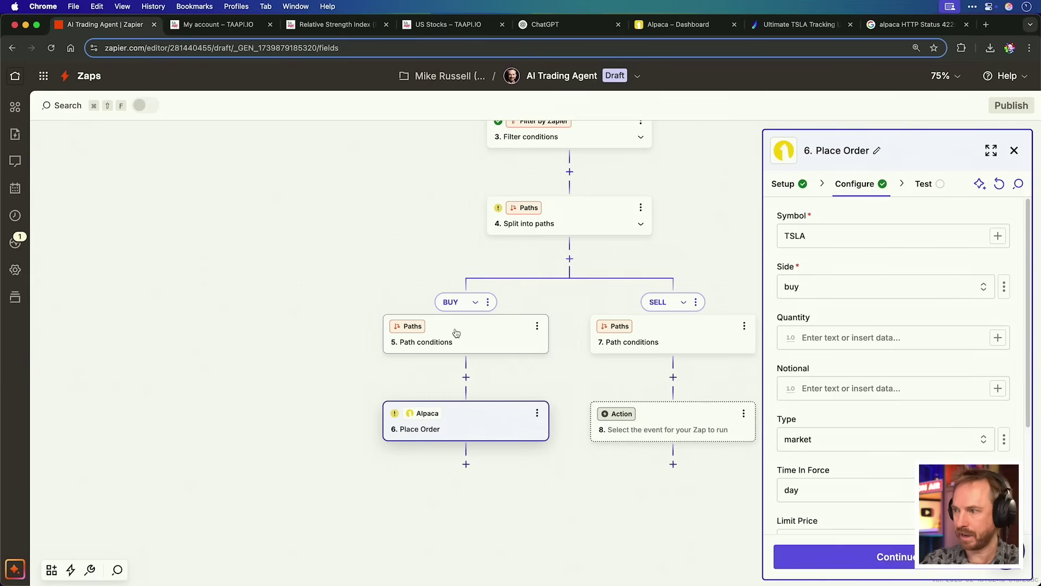
{"action": "left_click", "coordinate": [813, 341]}
{"action": "type", "text": "2"}
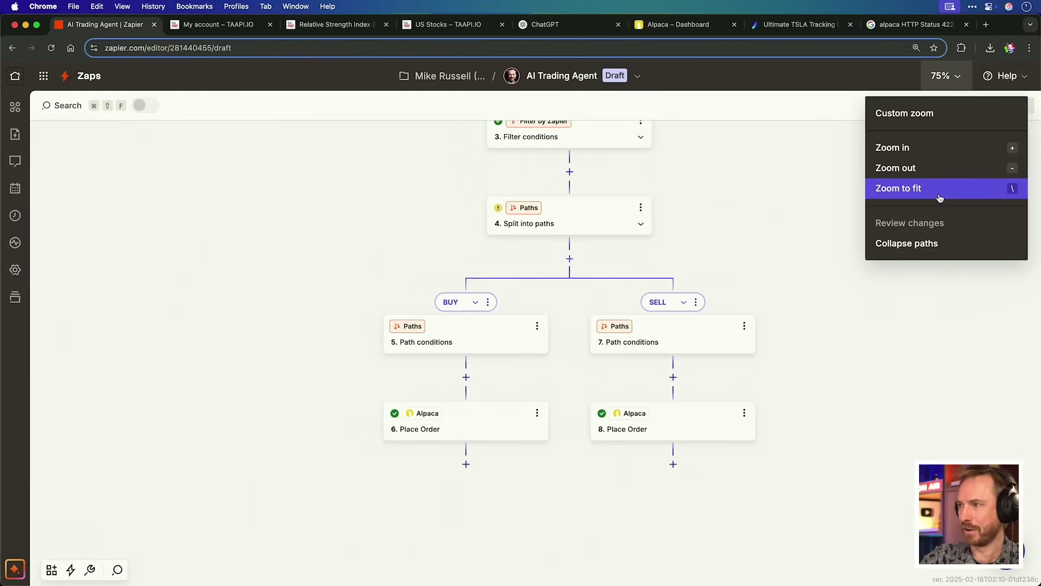
- Zoom the Zap to fit, then open the BUY branch's 5. Path conditions step
{"action": "left_click", "coordinate": [942, 187]}
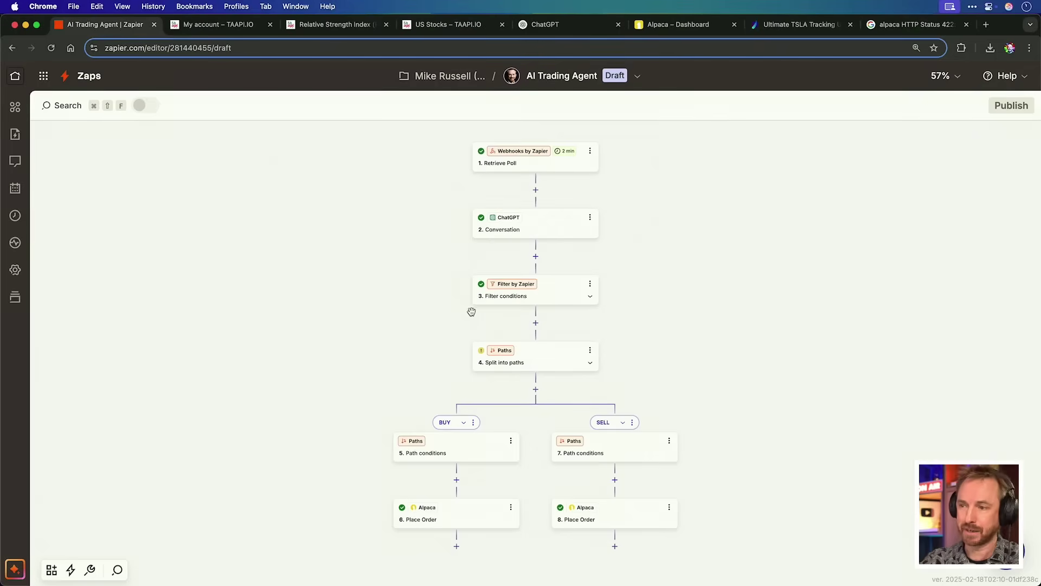
{"action": "left_click", "coordinate": [450, 523]}
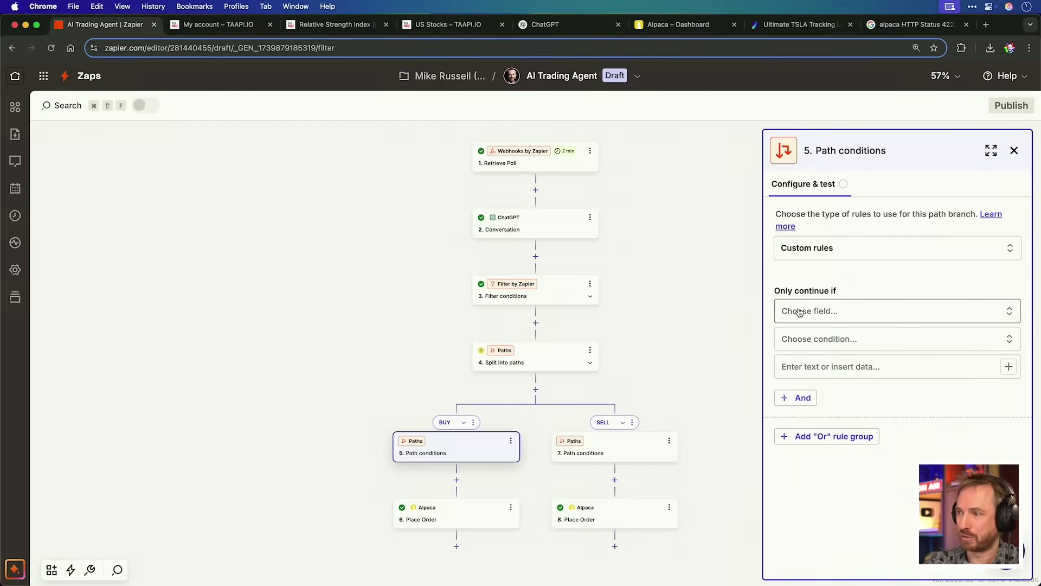
- Set the BUY path rule to ChatGPT's 2. Reply (Text) Exactly matches BUY
{"action": "left_click", "coordinate": [799, 312]}
{"action": "left_click", "coordinate": [661, 445]}
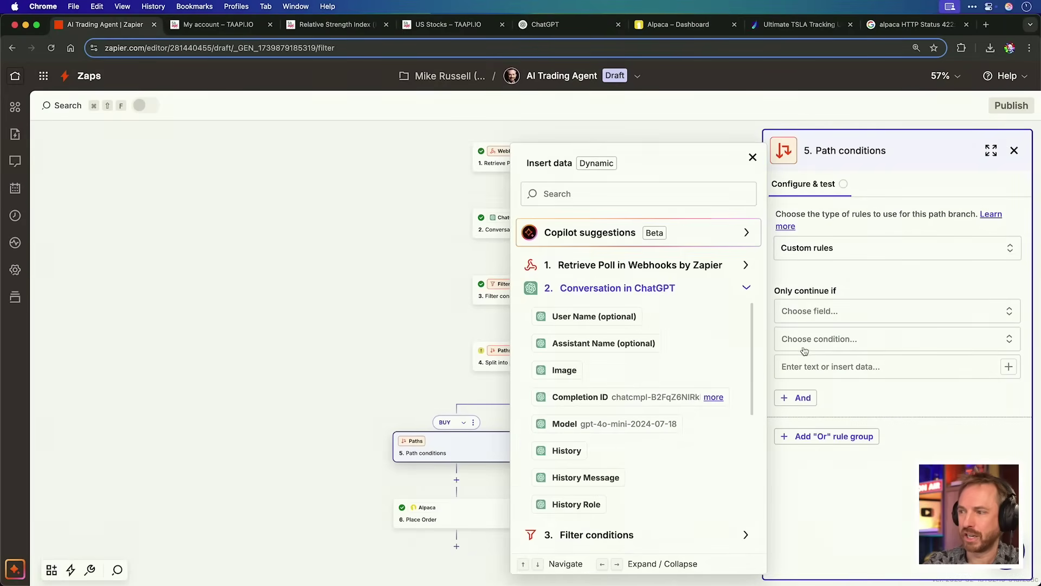
{"action": "scroll", "coordinate": [658, 412], "scroll_direction": "down", "scroll_amount": 5}
{"action": "left_click", "coordinate": [569, 482]}
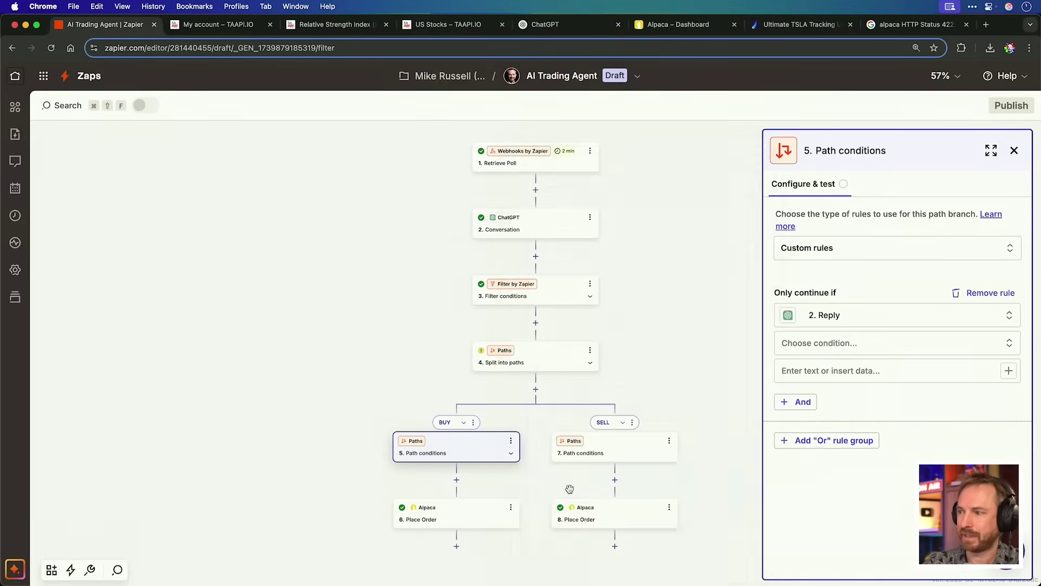
{"action": "left_click", "coordinate": [856, 347]}
{"action": "left_click", "coordinate": [839, 430]}
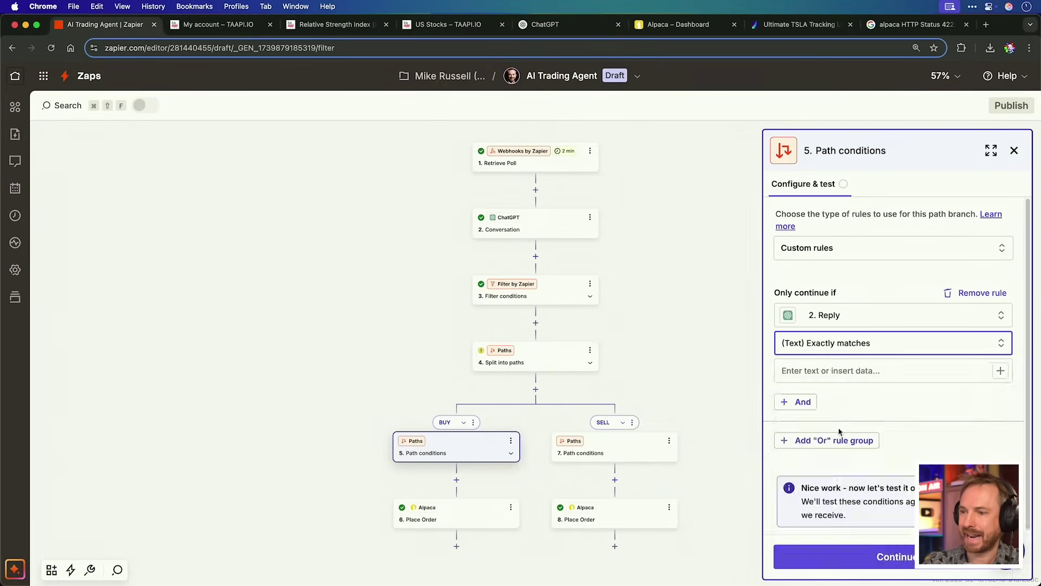
{"action": "left_click", "coordinate": [826, 375]}
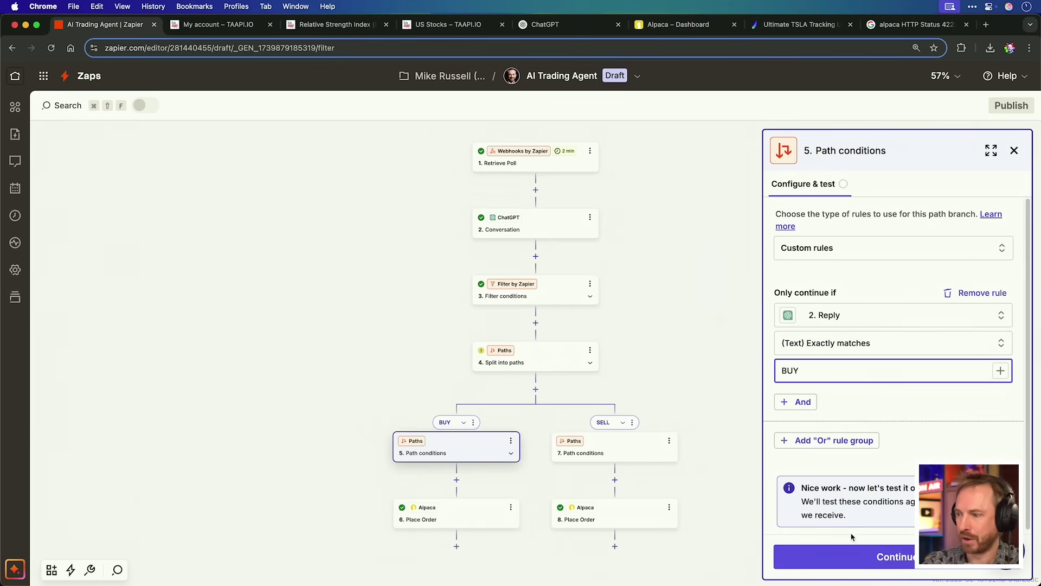
{"action": "left_click", "coordinate": [851, 558]}
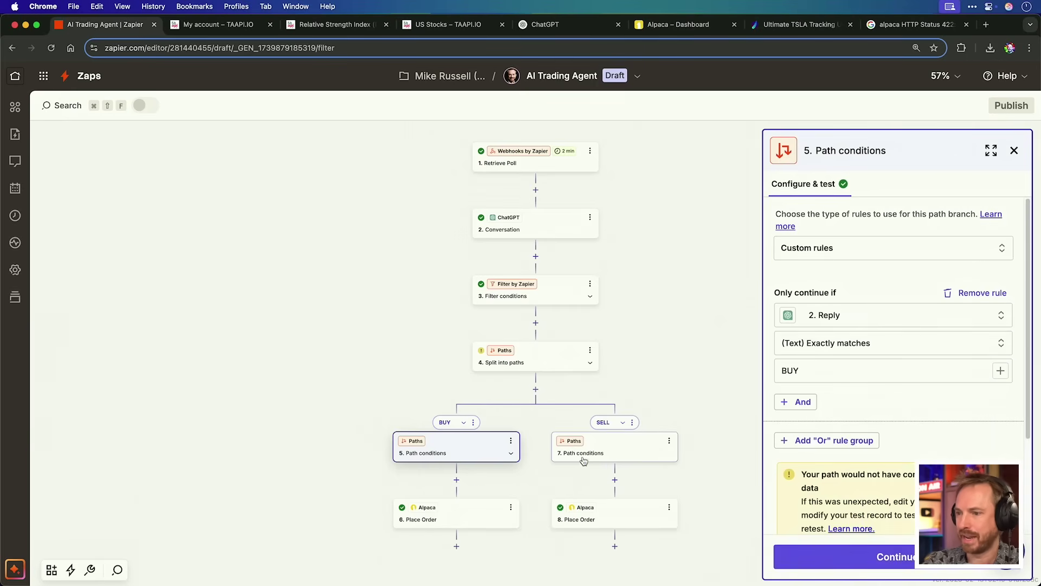
- Make the SELL path rule Reply exactly matches SELL, then close the settings panel
{"action": "left_click", "coordinate": [622, 454]}
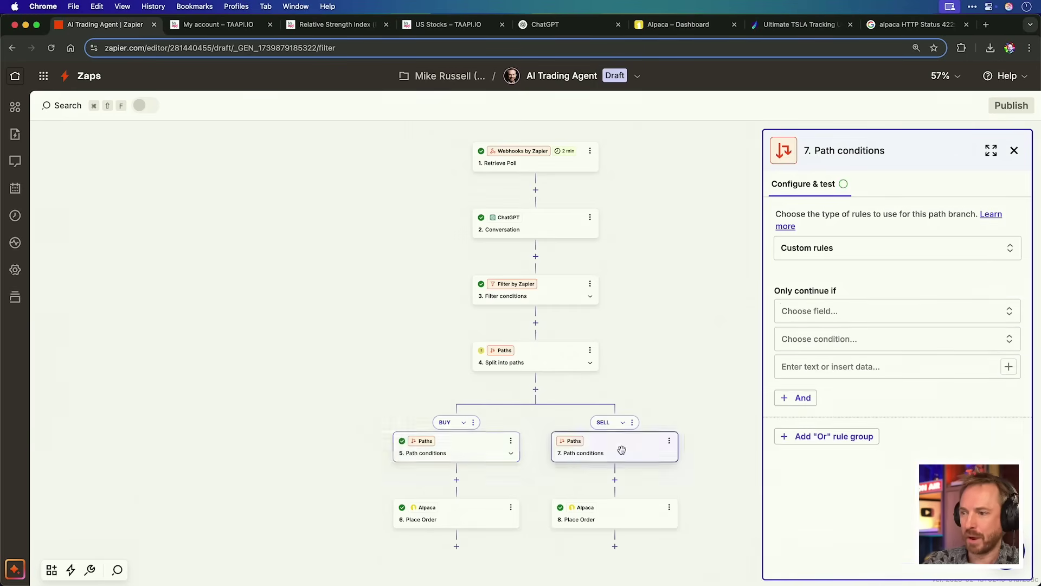
{"action": "left_click", "coordinate": [810, 306]}
{"action": "left_click", "coordinate": [620, 445]}
{"action": "scroll", "coordinate": [615, 452], "scroll_direction": "down", "scroll_amount": 3}
{"action": "left_click", "coordinate": [609, 479]}
{"action": "left_click", "coordinate": [797, 350]}
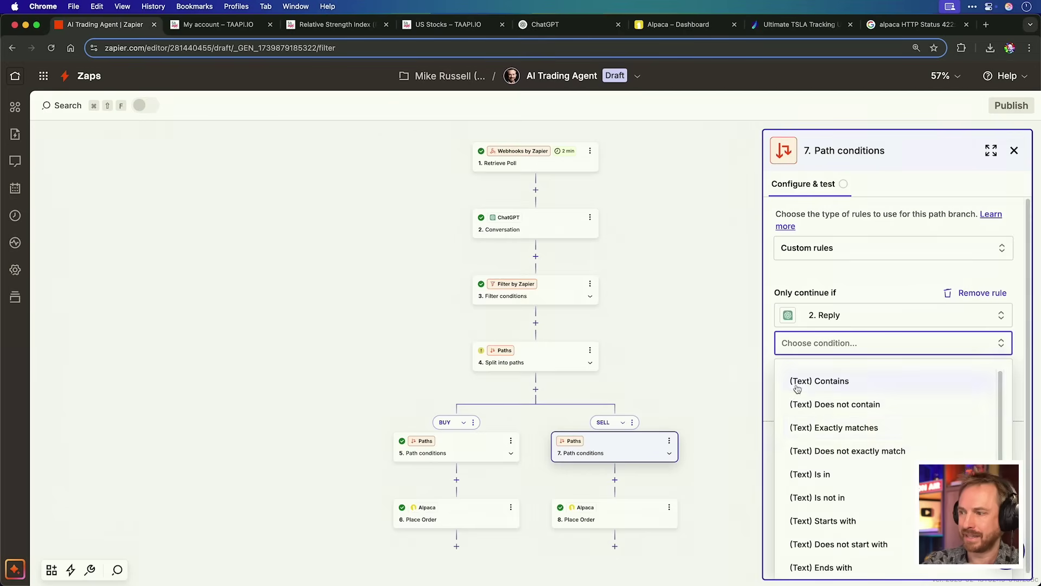
{"action": "left_click", "coordinate": [808, 428]}
{"action": "left_click", "coordinate": [816, 373]}
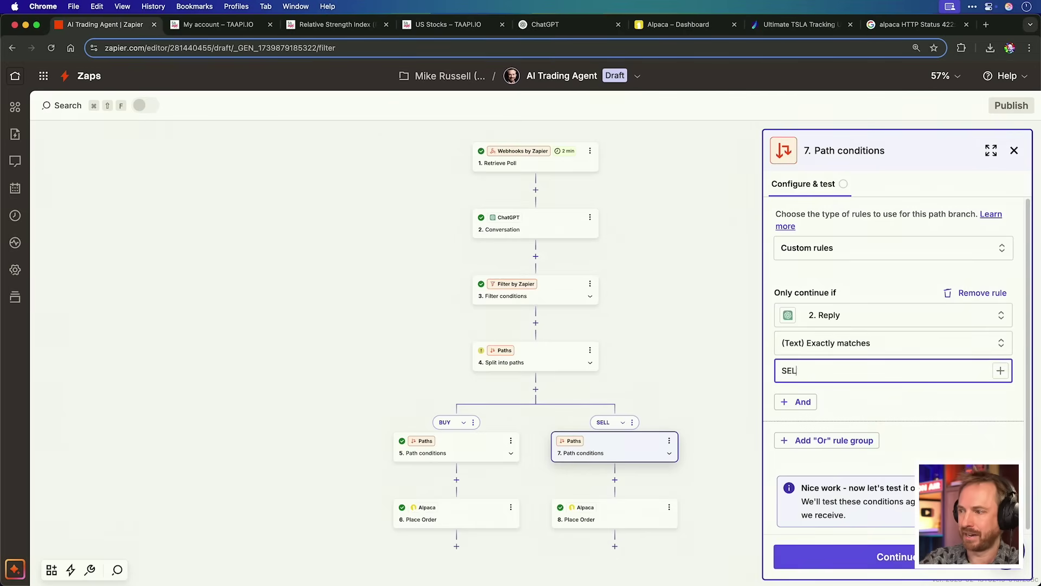
{"action": "left_click", "coordinate": [855, 554]}
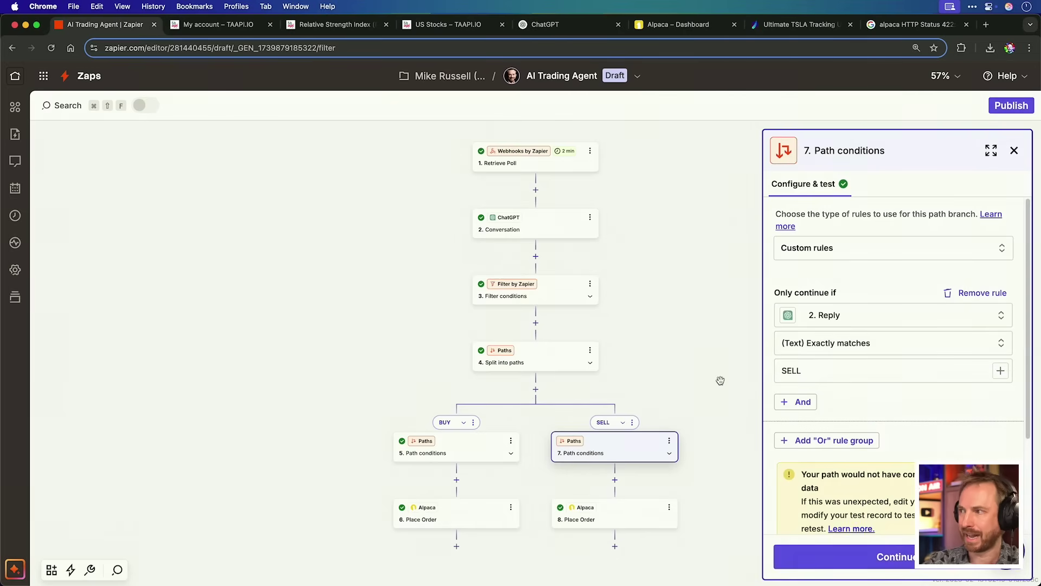
{"action": "left_click", "coordinate": [1014, 152]}
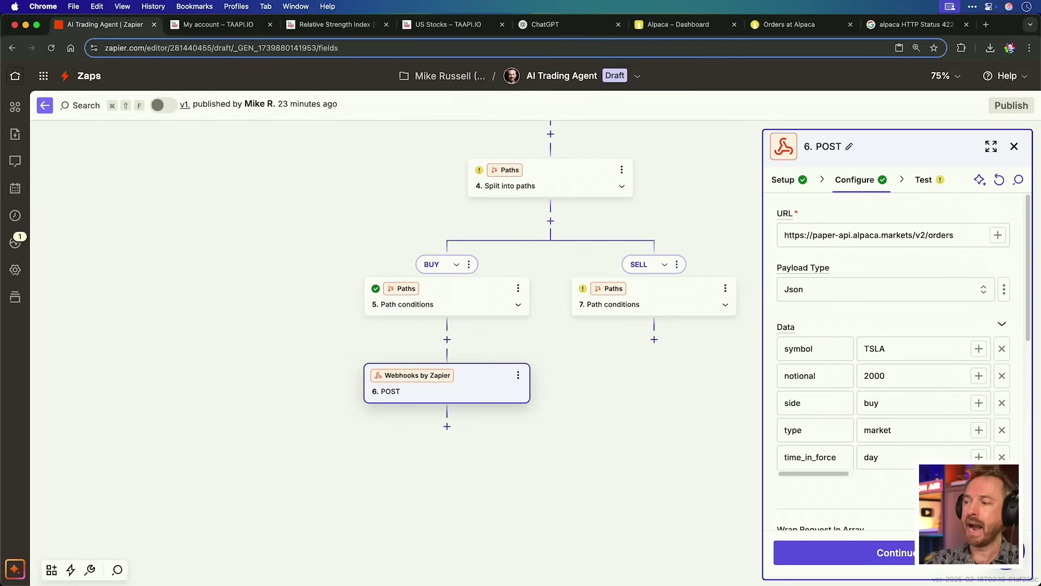
- Test the 6. POST webhook step, sending the TSLA market order to Alpaca
{"action": "scroll", "coordinate": [900, 347], "scroll_direction": "down", "scroll_amount": 10}
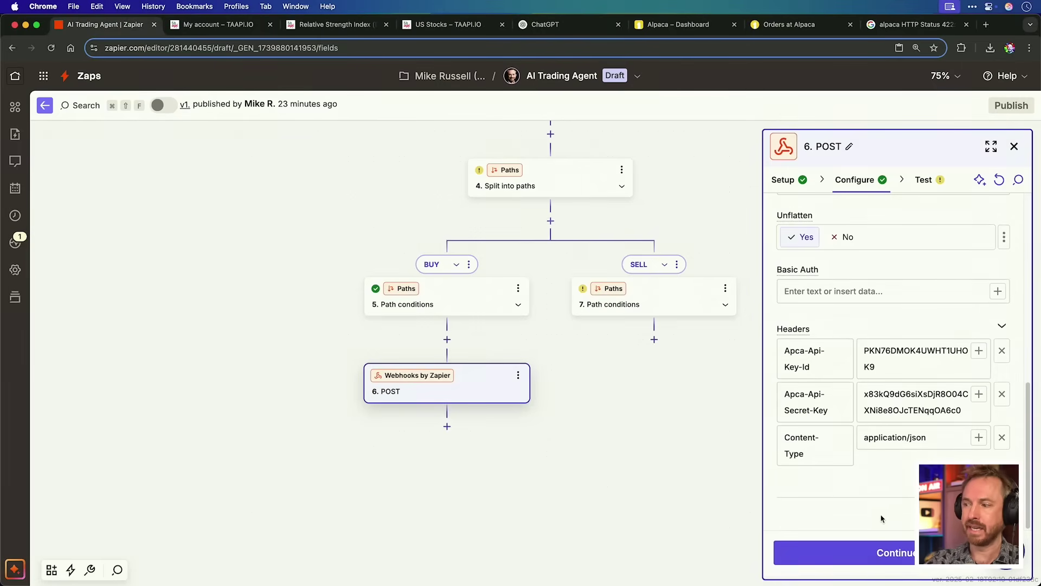
{"action": "left_click", "coordinate": [880, 552]}
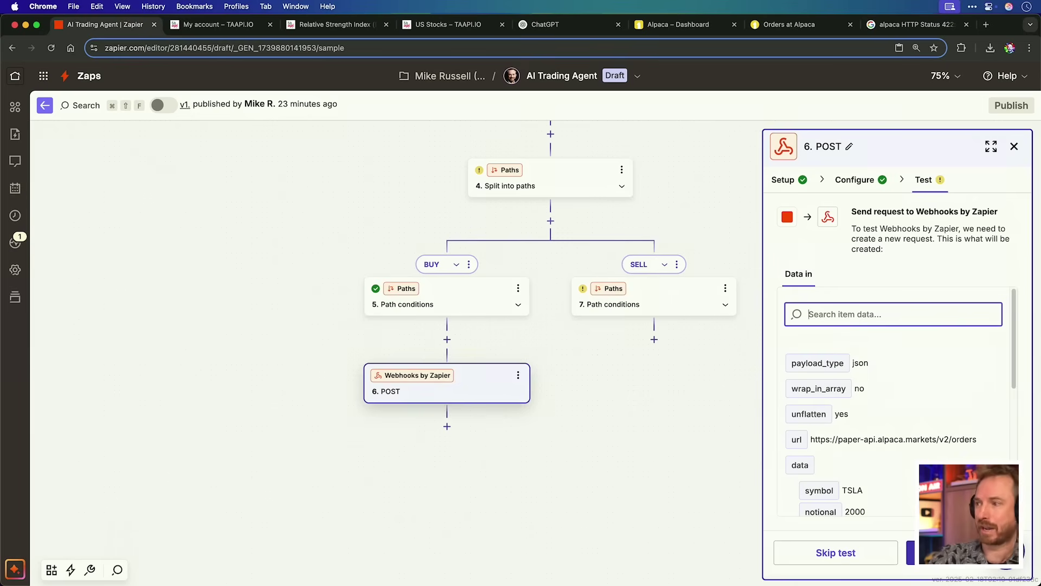
{"action": "left_click", "coordinate": [954, 552]}
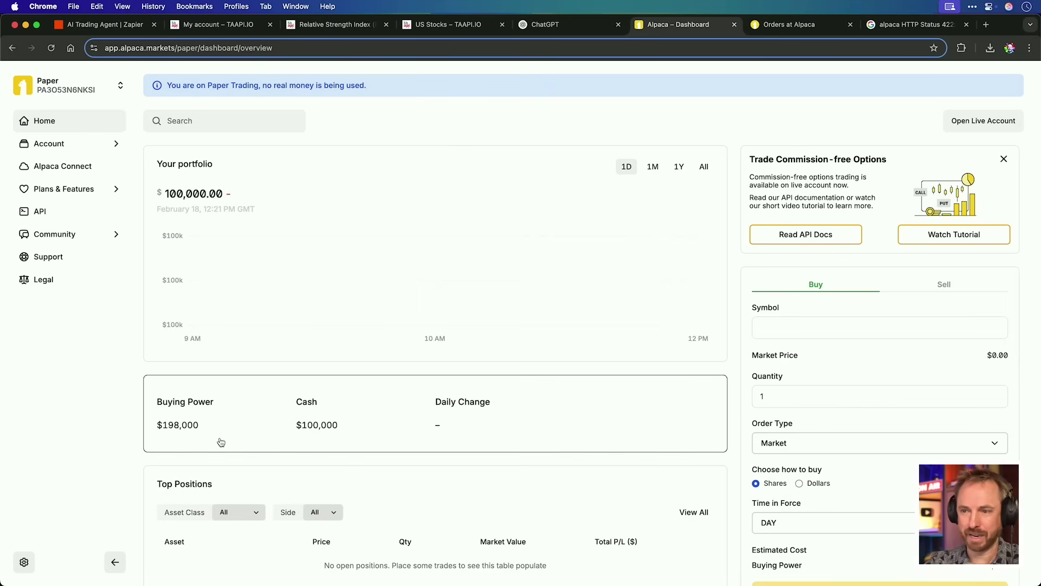
- Find the TSLA buy in Recent Orders and open its TSLA trade page
{"action": "scroll", "coordinate": [228, 440], "scroll_direction": "down", "scroll_amount": 7}
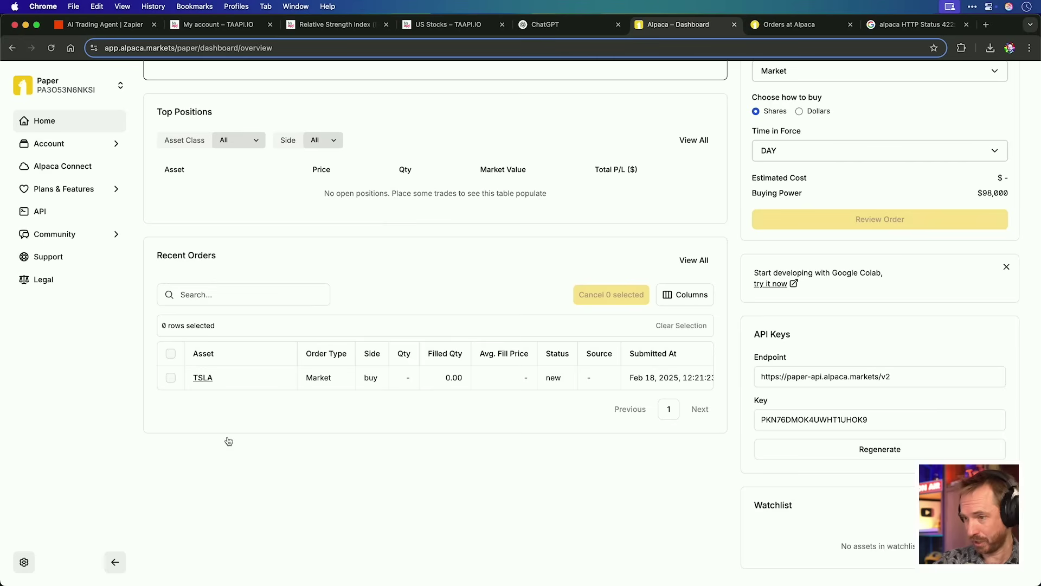
{"action": "left_click", "coordinate": [203, 378]}
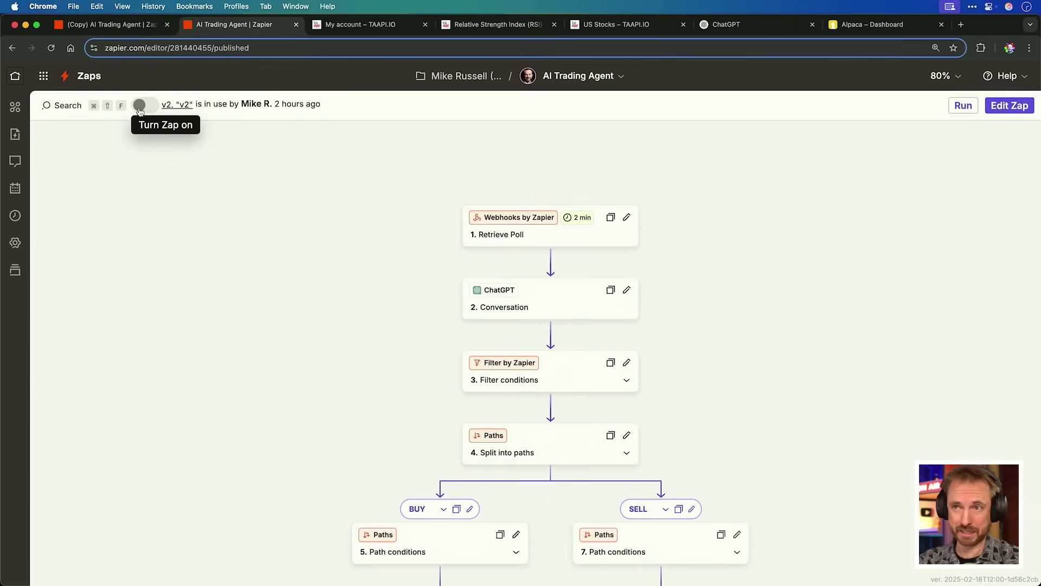
- Switch the AI Trading Agent Zap on and view the run's 2. Conversation step details
{"action": "left_click", "coordinate": [140, 106]}
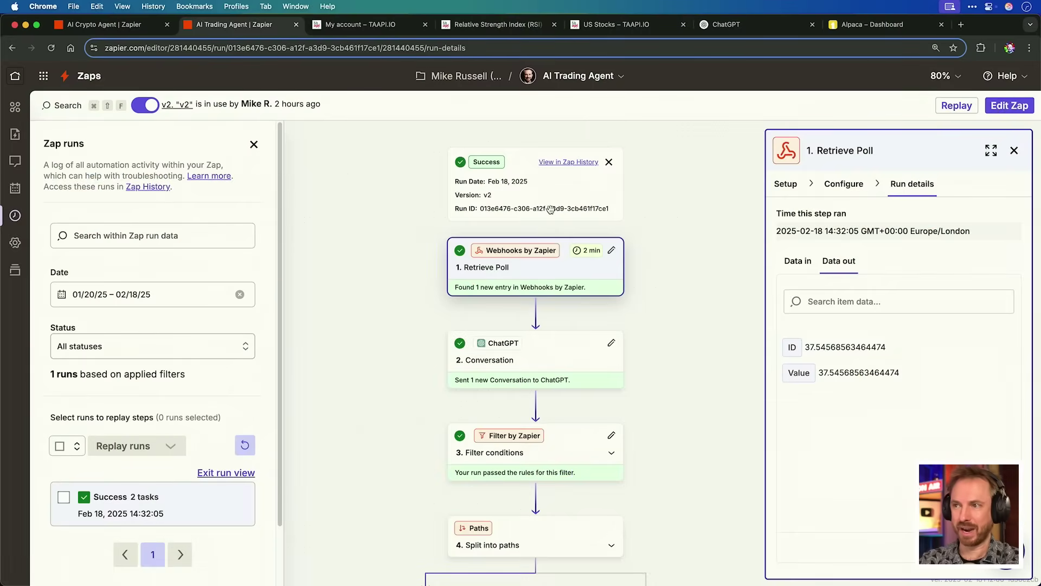
{"action": "scroll", "coordinate": [551, 210], "scroll_direction": "down", "scroll_amount": 5}
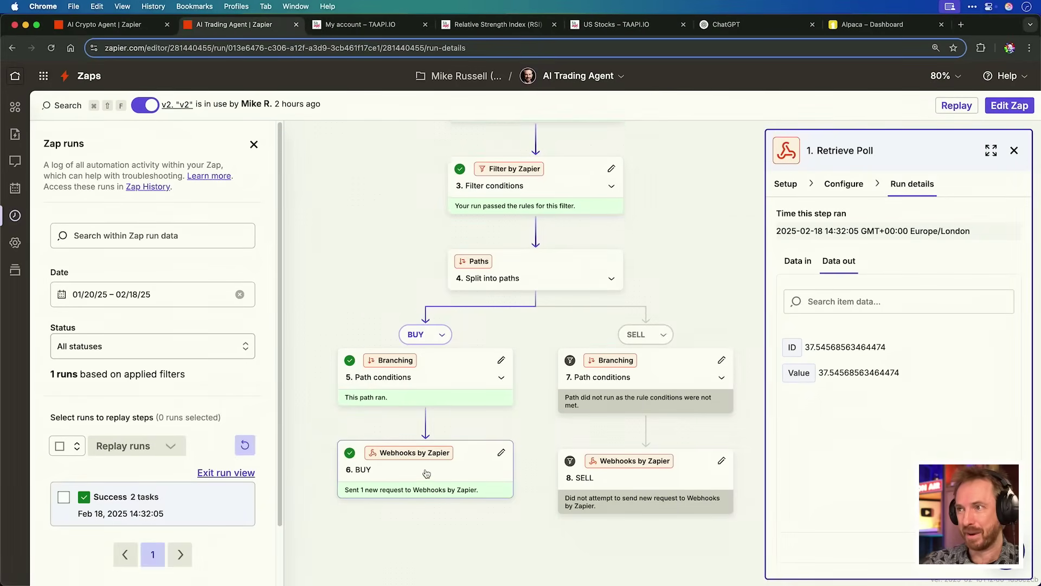
{"action": "left_click", "coordinate": [502, 440]}
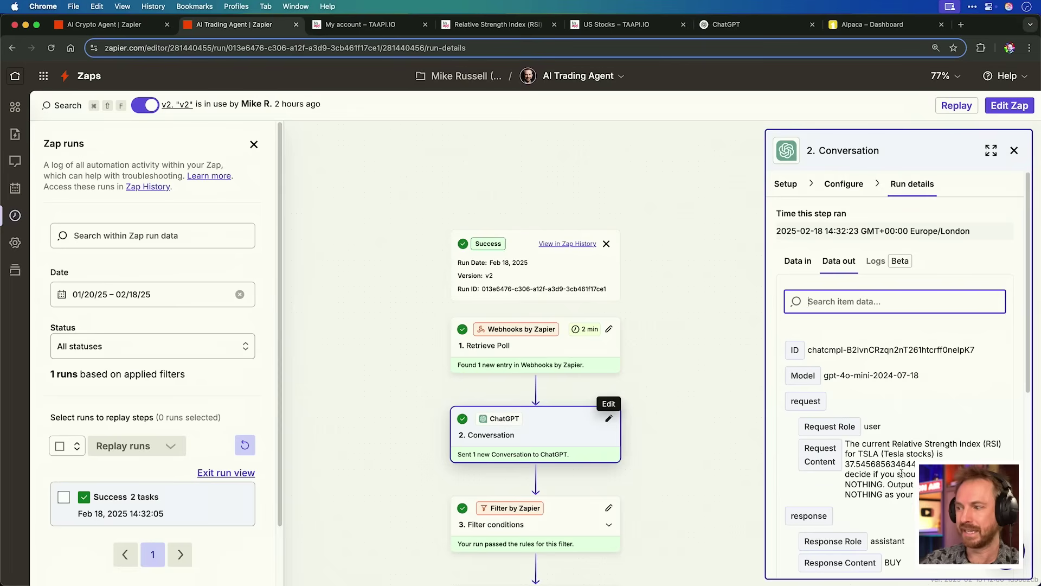
{"action": "scroll", "coordinate": [901, 473], "scroll_direction": "down", "scroll_amount": 4}
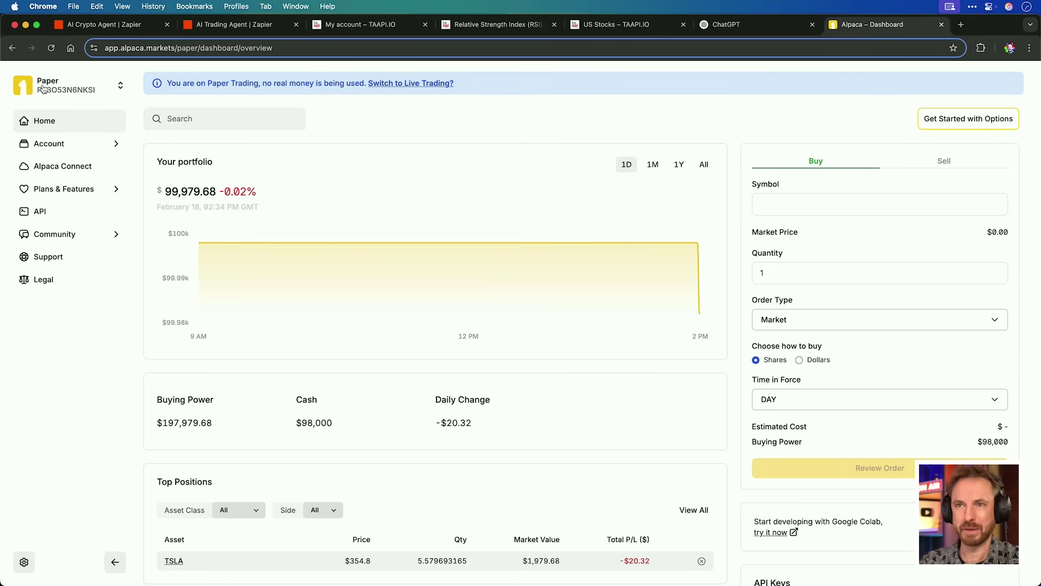
- Scroll the Alpaca dashboard down to Top Positions and Recent Orders
{"action": "scroll", "coordinate": [230, 194], "scroll_direction": "down", "scroll_amount": 1}
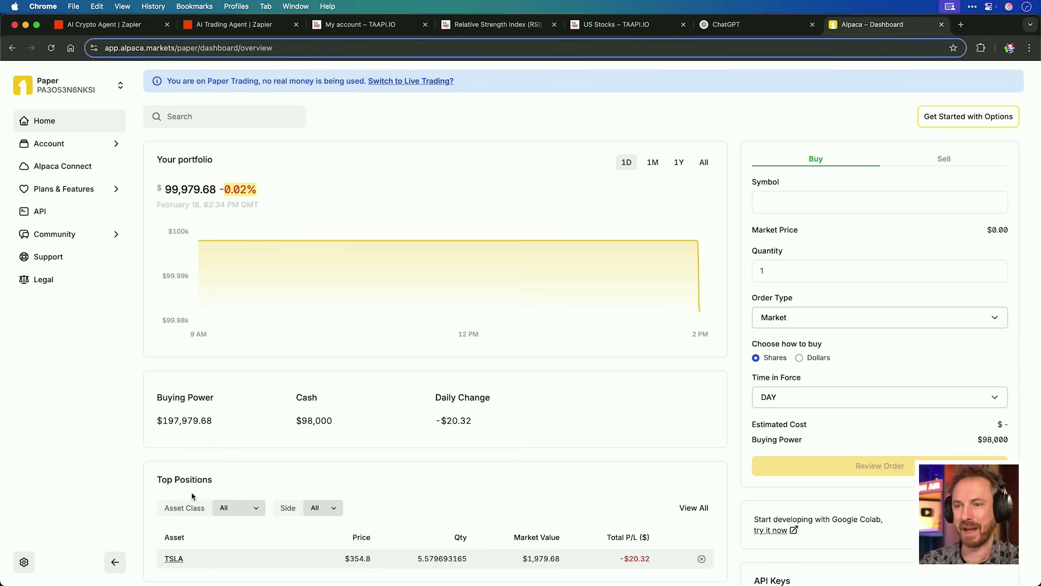
{"action": "scroll", "coordinate": [308, 489], "scroll_direction": "down", "scroll_amount": 5}
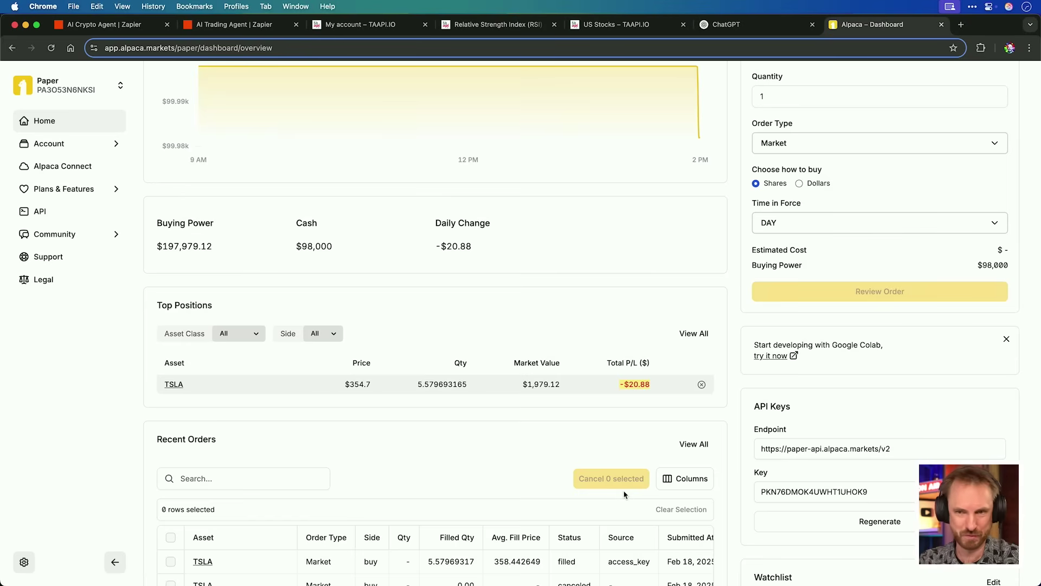
{"action": "scroll", "coordinate": [624, 495], "scroll_direction": "down", "scroll_amount": 2}
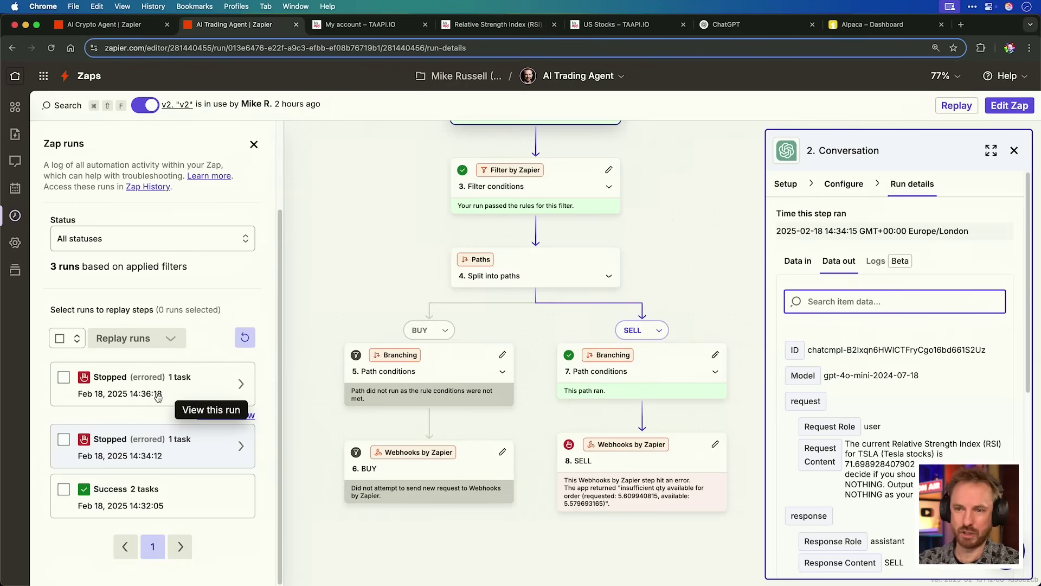
- Open the errored 14:36:18 run and scroll to its failed SELL step
{"action": "left_click", "coordinate": [157, 398]}
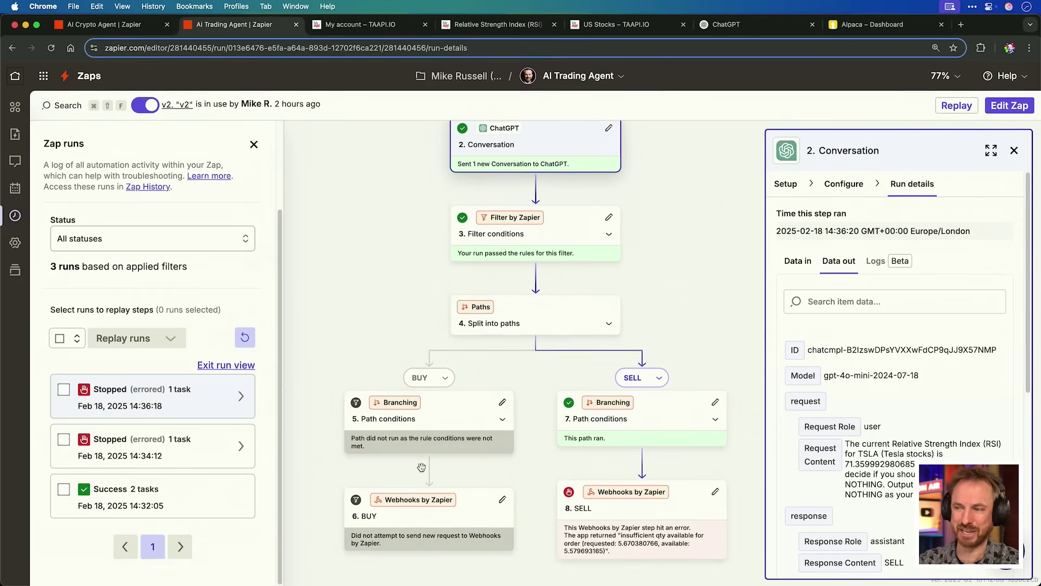
{"action": "scroll", "coordinate": [541, 483], "scroll_direction": "down", "scroll_amount": 2}
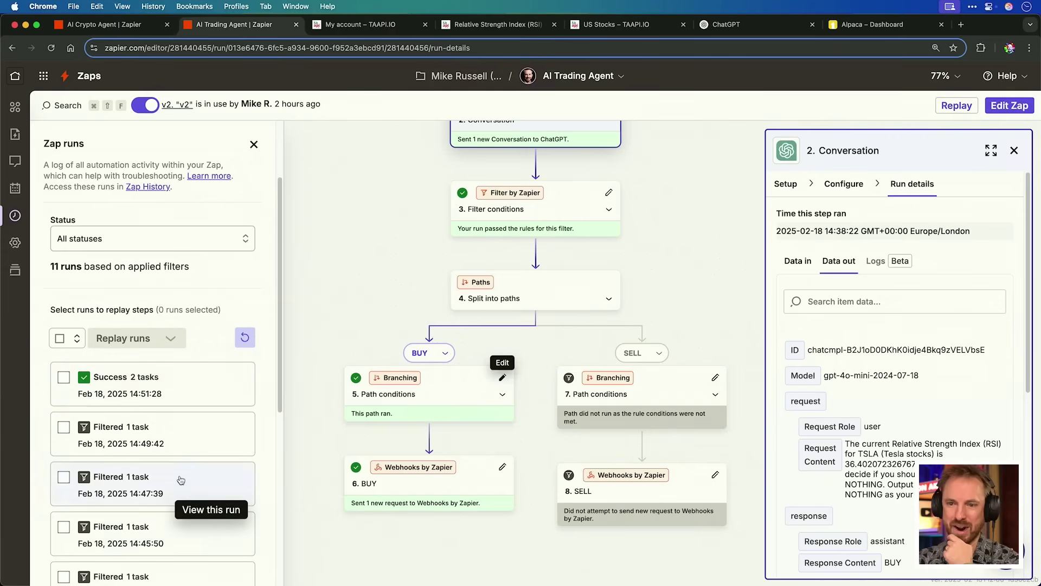
- Open the Feb 18, 2025 14:51:28 Success run from the run history
{"action": "scroll", "coordinate": [179, 477], "scroll_direction": "down", "scroll_amount": 3}
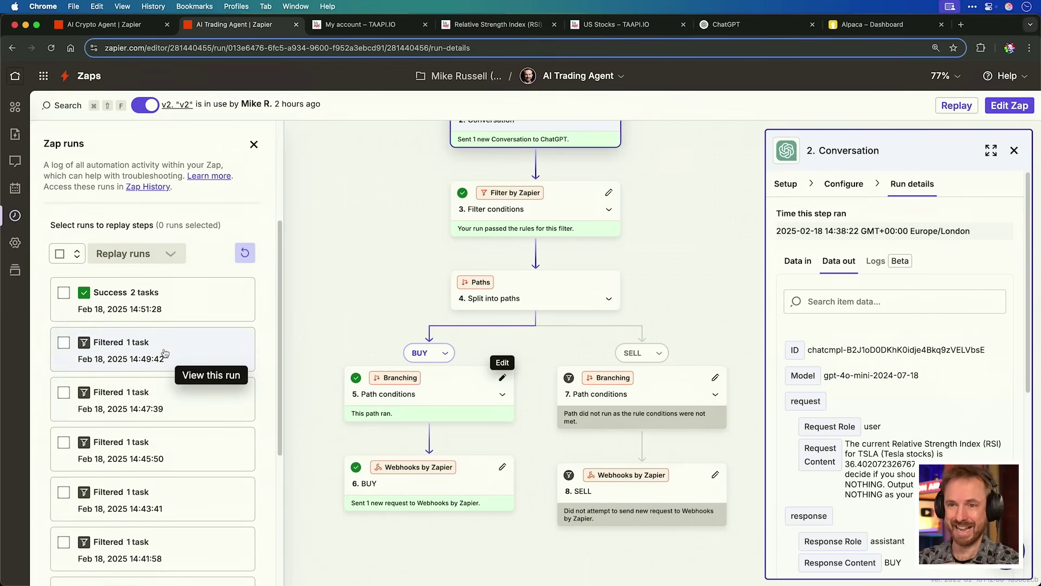
{"action": "left_click", "coordinate": [161, 305]}
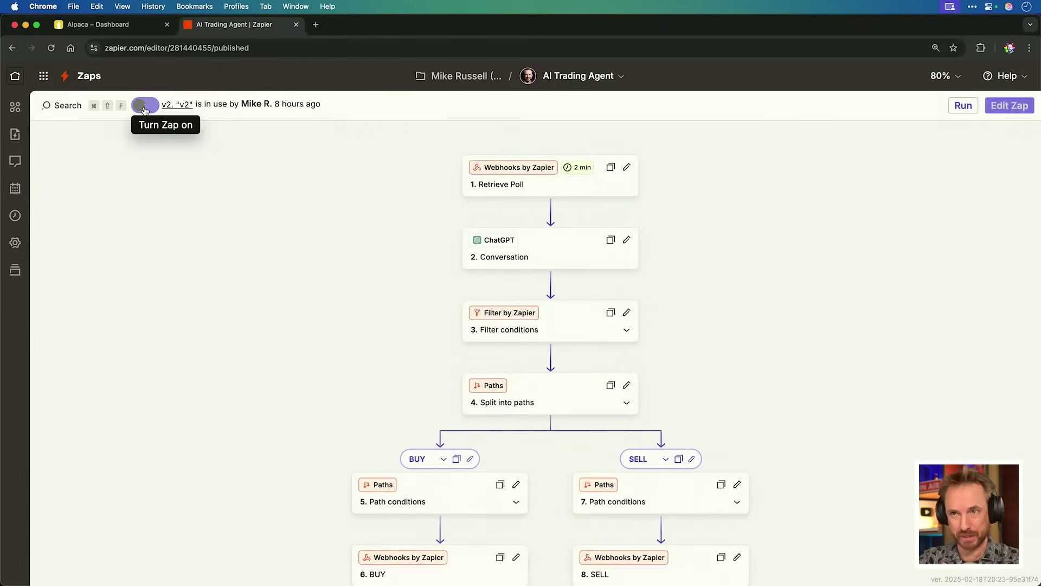
- Switch to the Alpaca dashboard tab to view the paper portfolio chart
{"action": "left_click", "coordinate": [123, 26]}
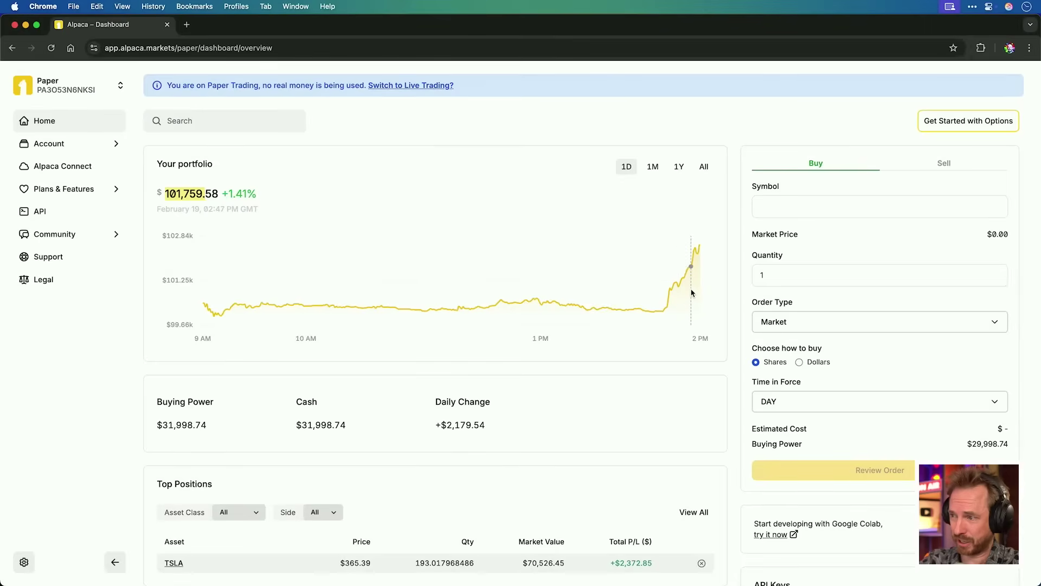
- Open the Orders page from Recent Orders to list all filled TSLA buy and sell orders
{"action": "scroll", "coordinate": [670, 336], "scroll_direction": "down", "scroll_amount": 5}
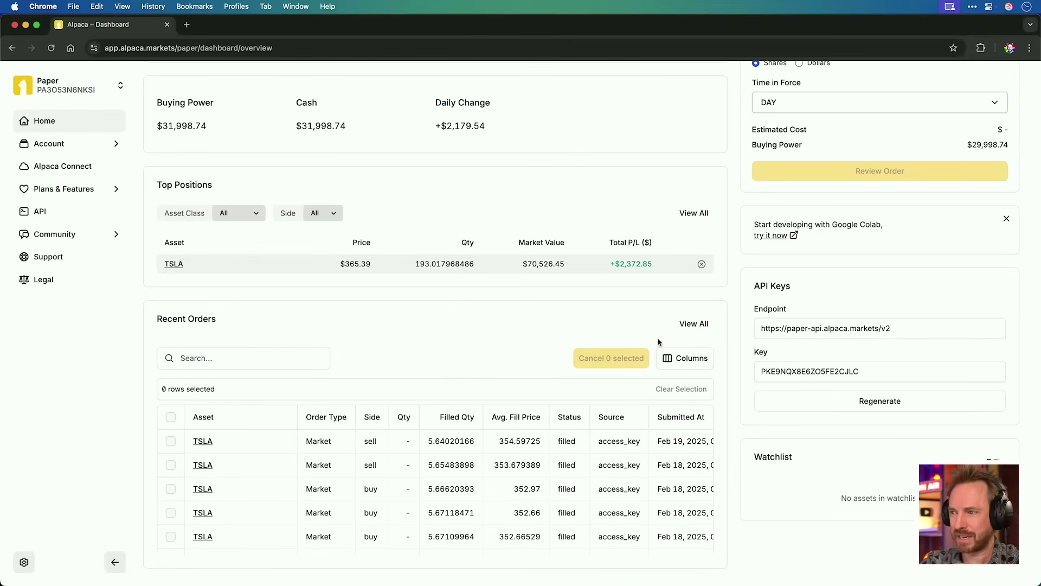
{"action": "left_click", "coordinate": [694, 324]}
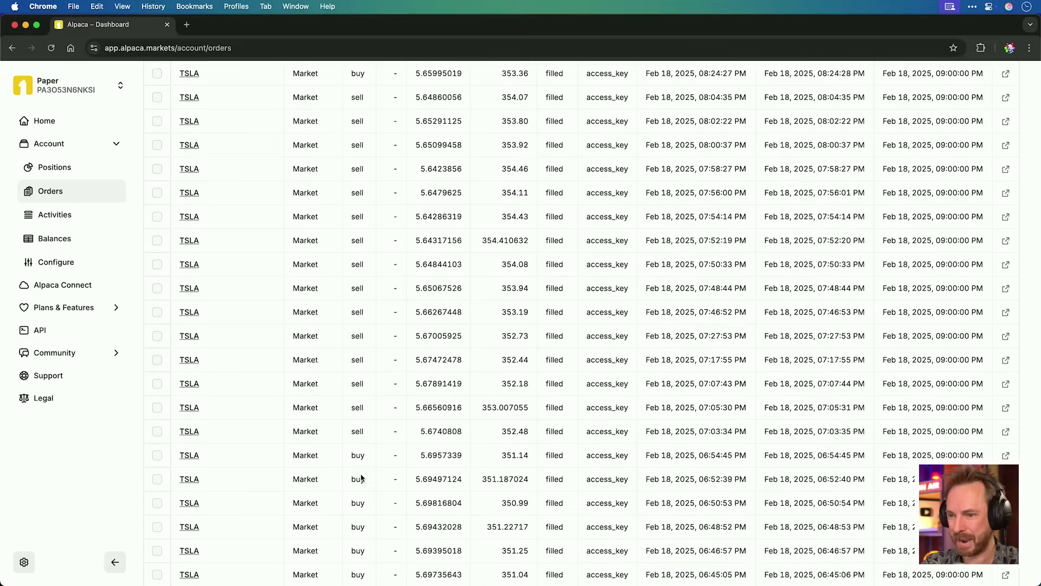